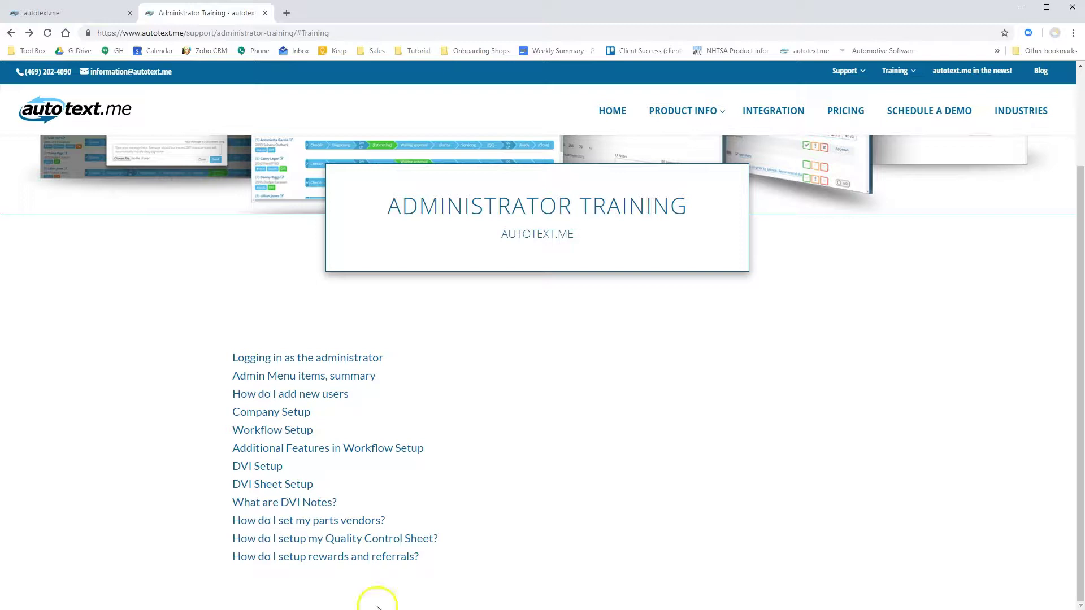
# View the administrator login guide, and sign in to the shop's autotext.me account with the prefilled admin credentials.
pyautogui.click(312, 357)
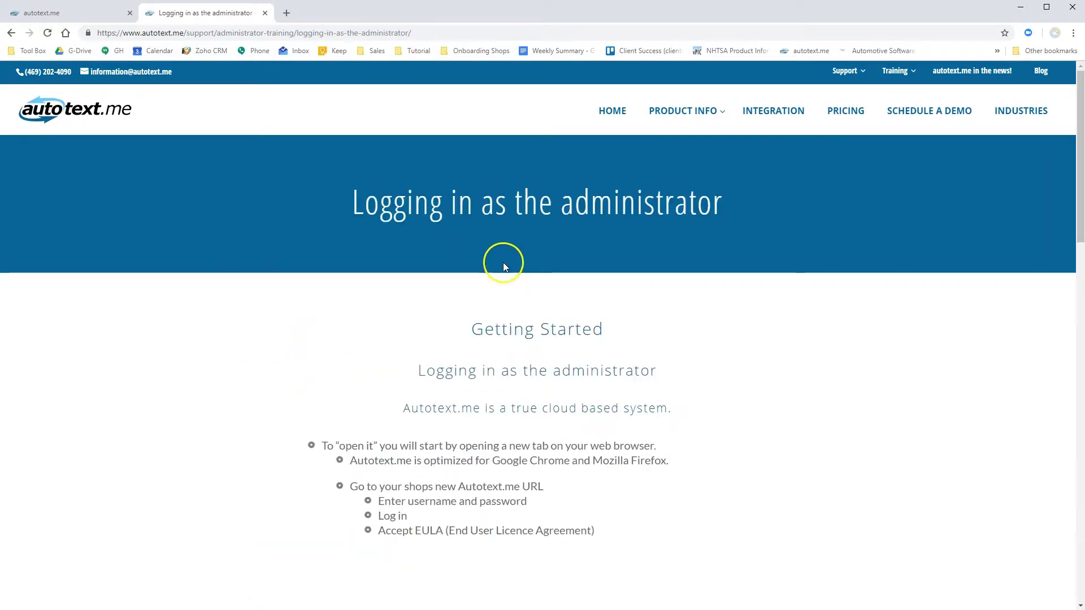
pyautogui.scroll(-12, 502, 262)
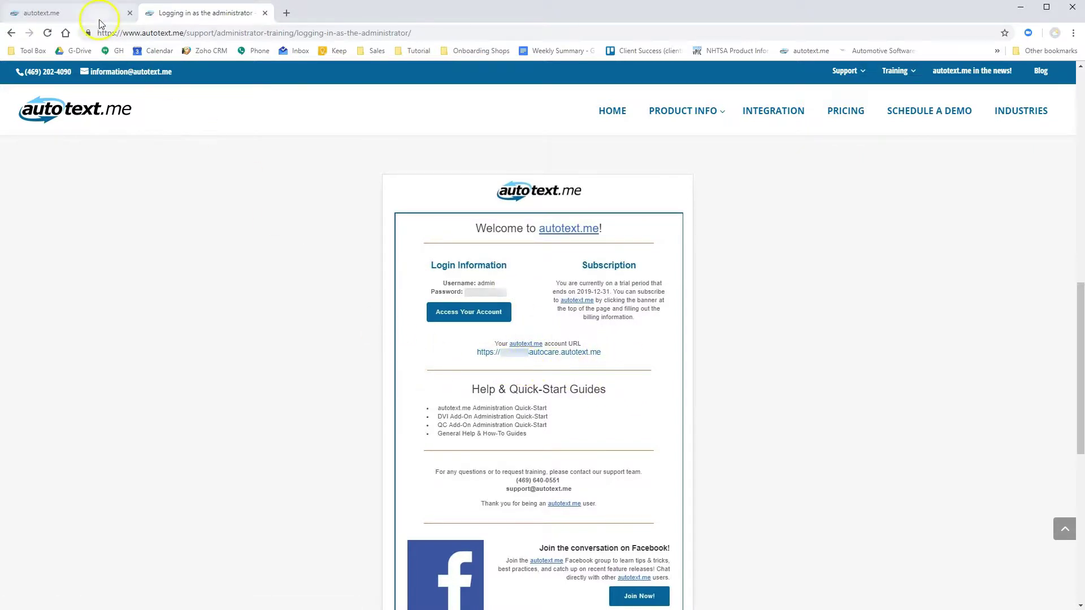
pyautogui.click(71, 12)
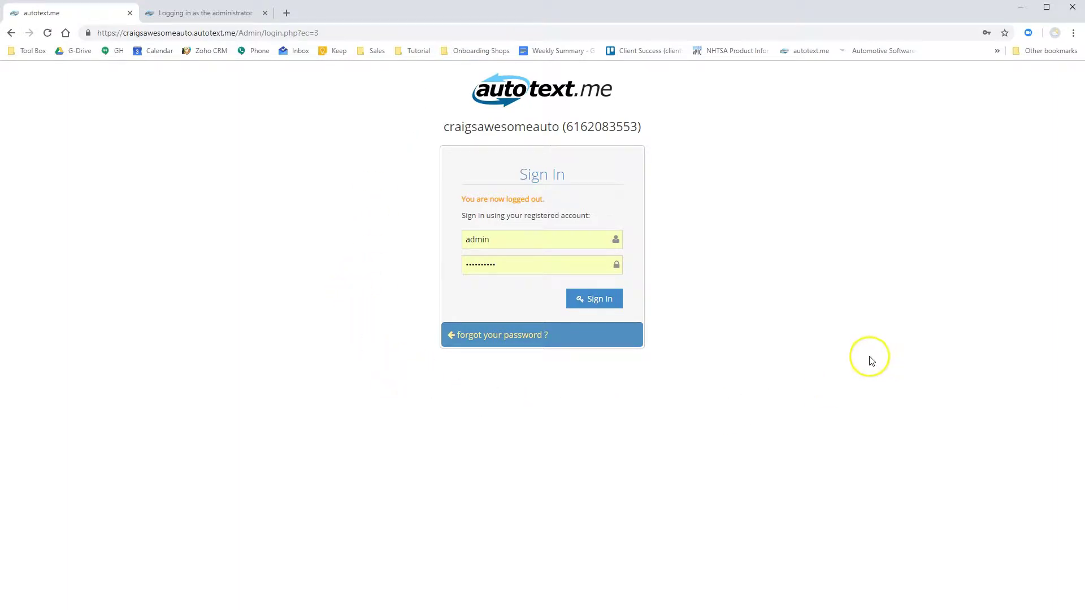
pyautogui.click(590, 298)
pyautogui.click(589, 300)
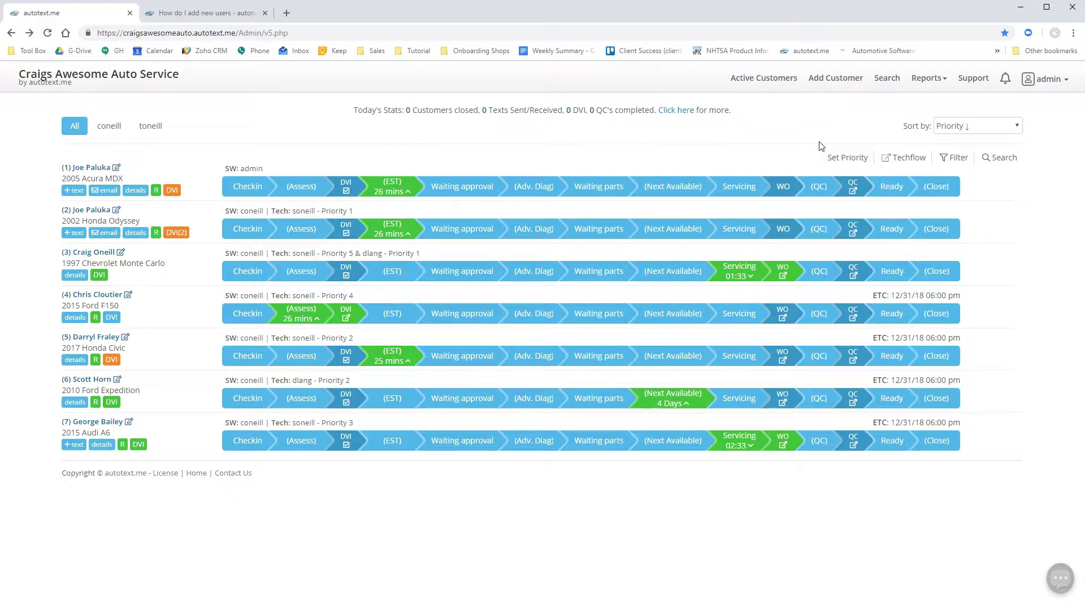
# Open the form for adding a new user and set the job role to Technician.
pyautogui.click(1065, 83)
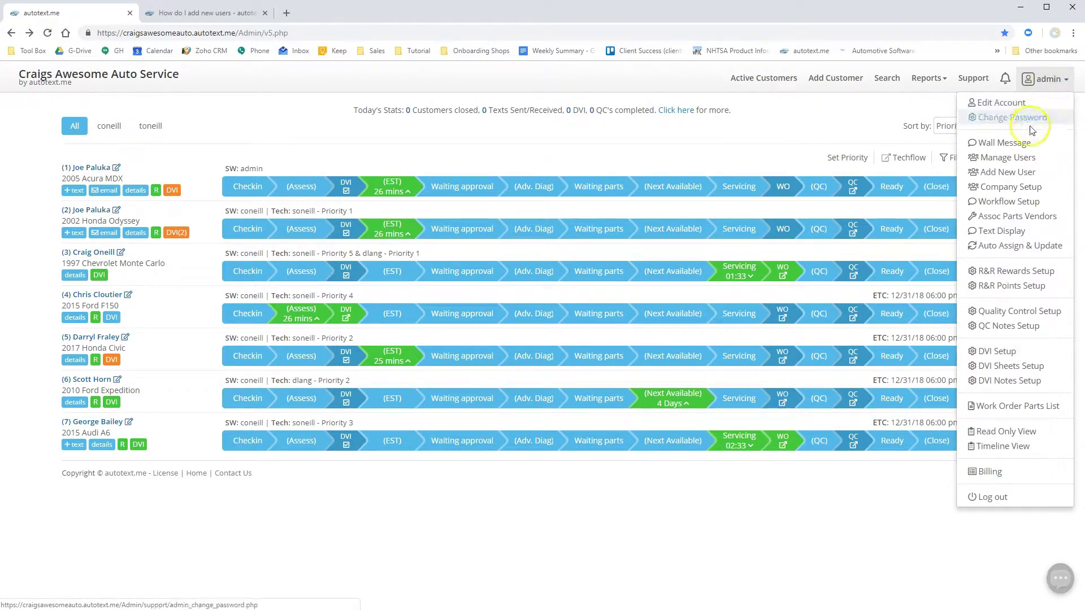
pyautogui.click(1024, 172)
pyautogui.click(601, 176)
pyautogui.click(595, 195)
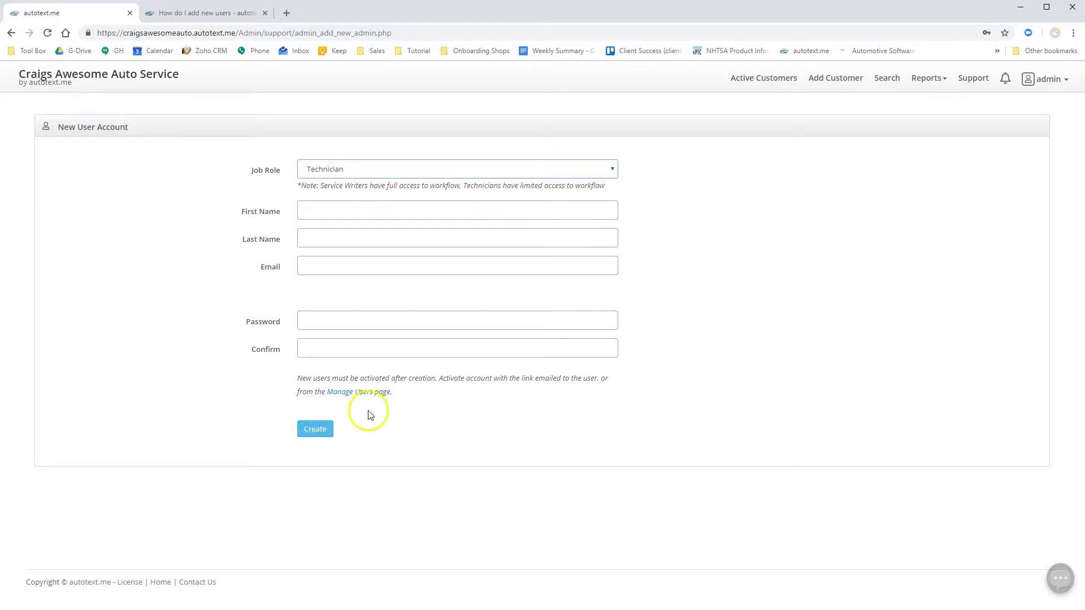
# In the user management list, suspend the first service writer's account and reactivate it.
pyautogui.click(1064, 85)
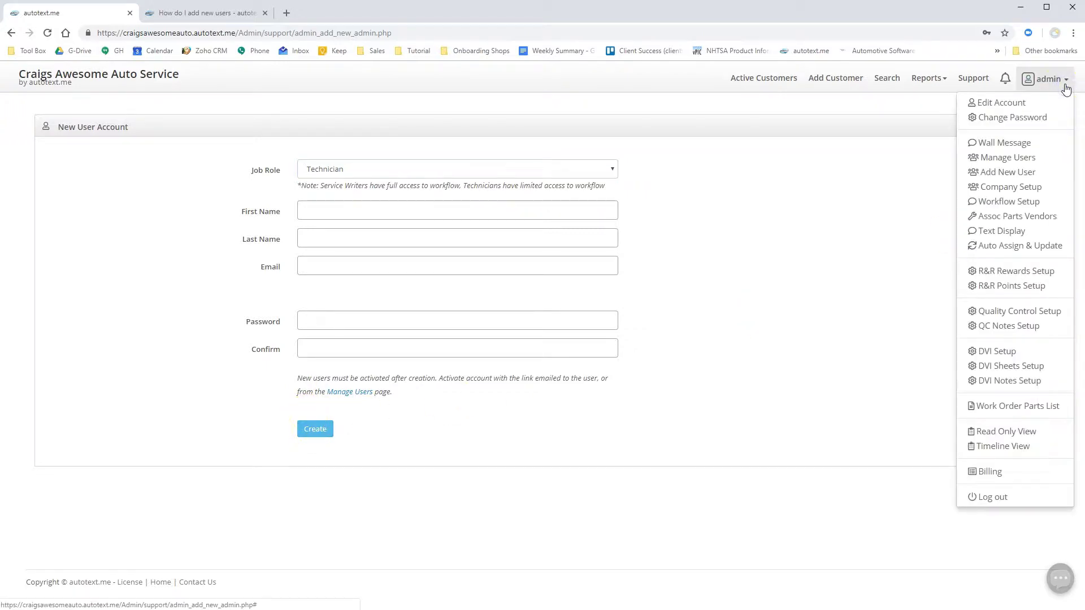
pyautogui.click(1037, 159)
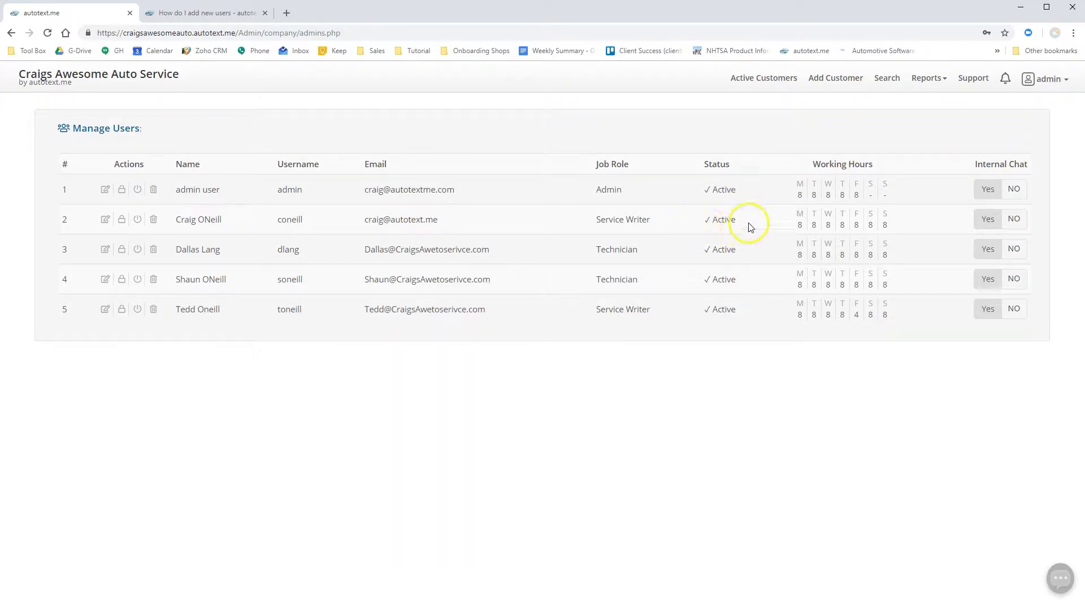
pyautogui.click(137, 220)
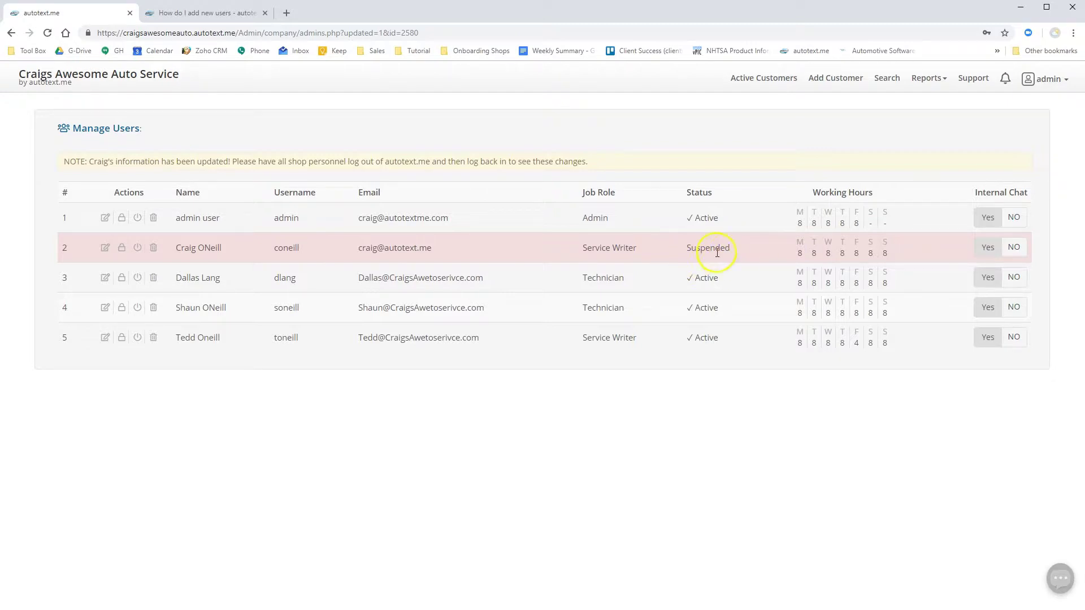
pyautogui.click(136, 248)
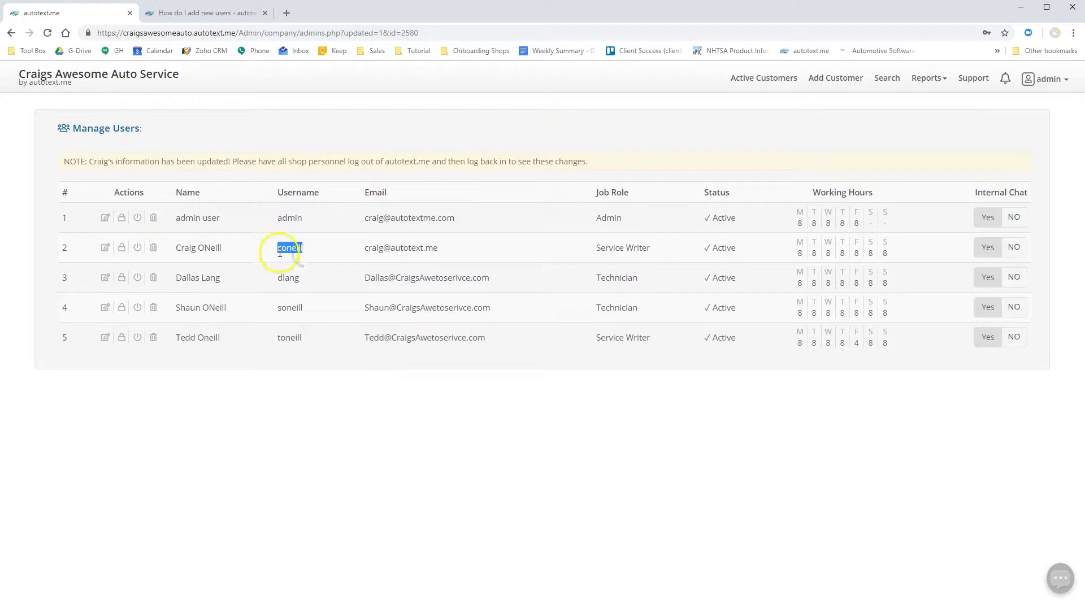
pyautogui.click(309, 250)
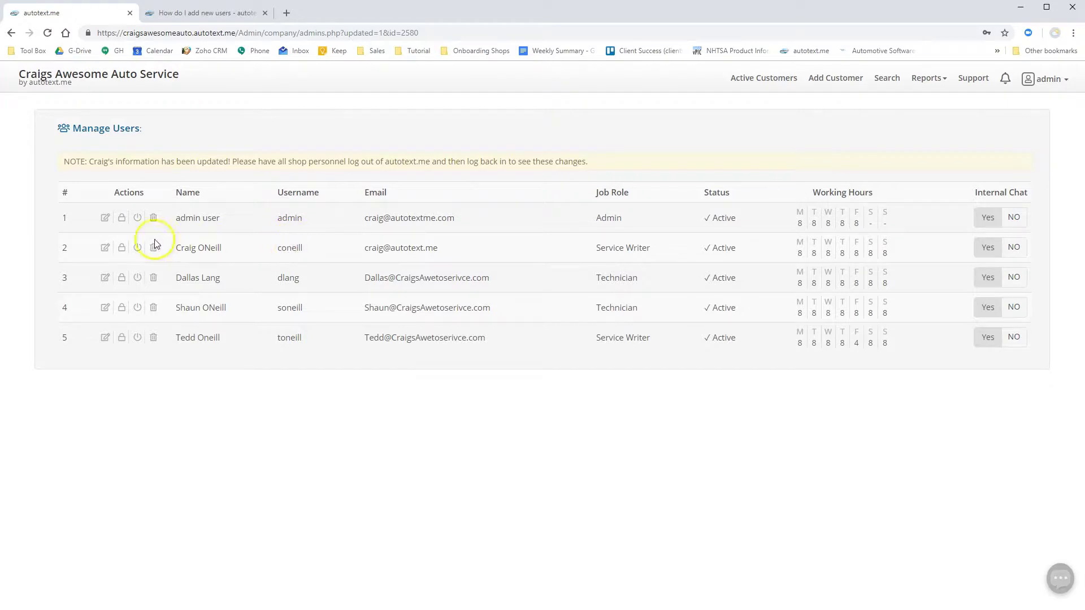
# View the first service writer's editable account details and close them without saving.
pyautogui.click(105, 249)
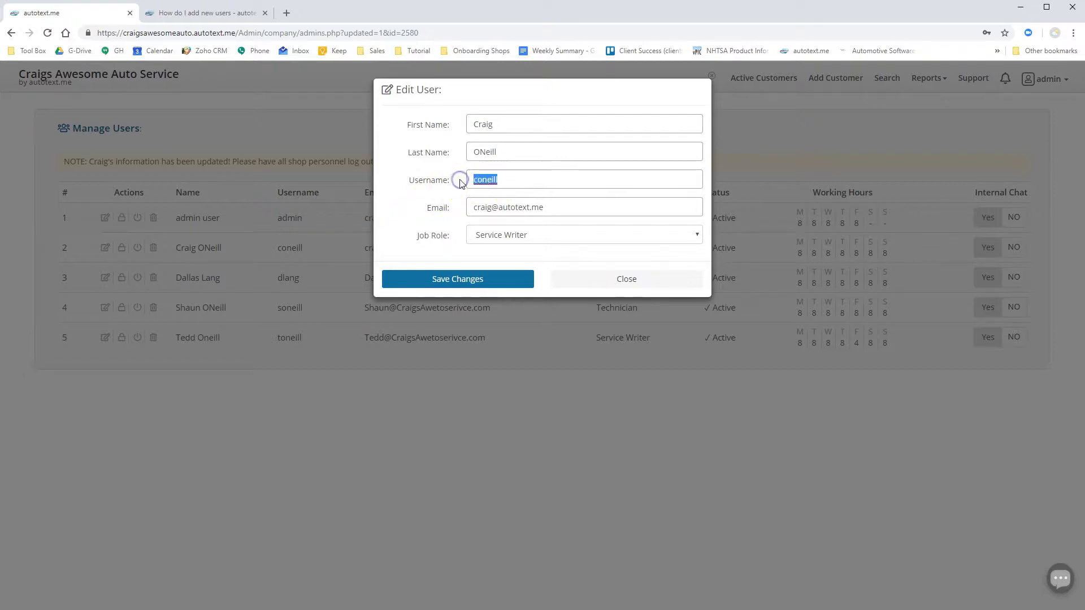
pyautogui.click(598, 280)
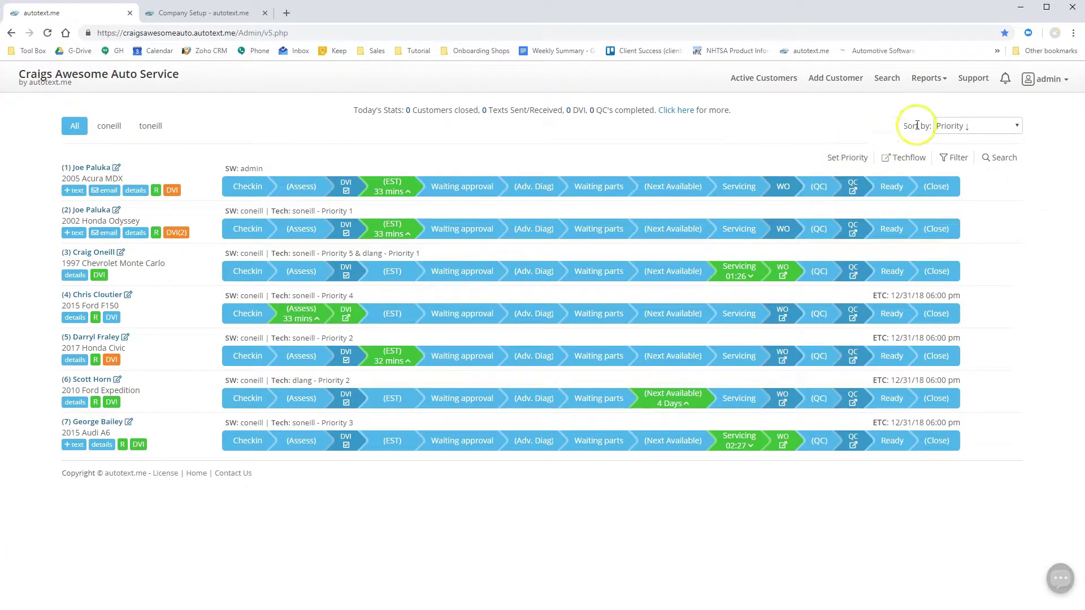
# Open Company Setup and review the business information, preferences, status reports and company timings.
pyautogui.click(1055, 82)
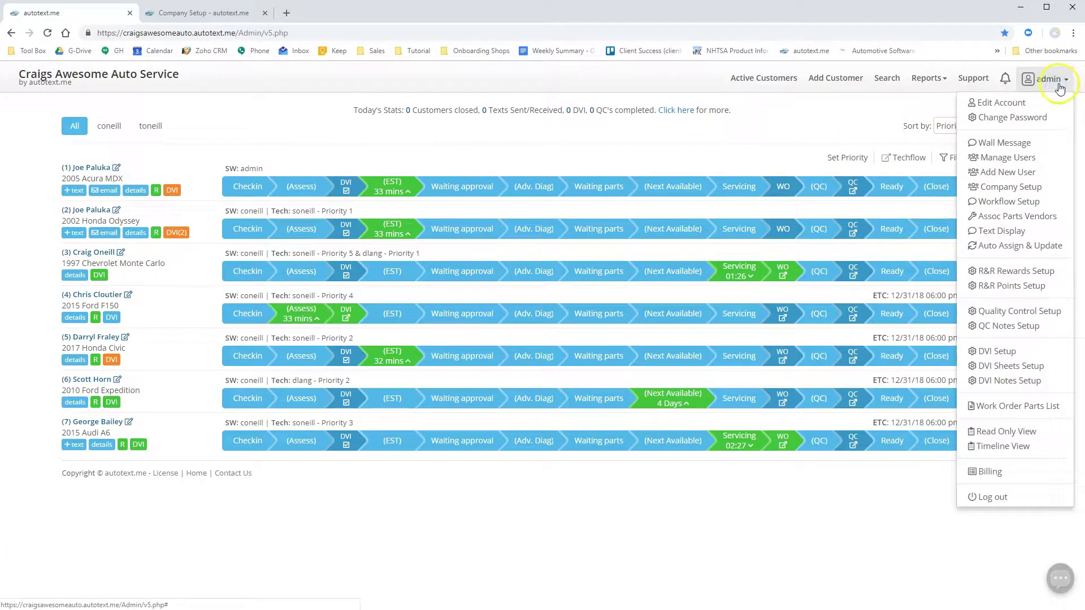
pyautogui.click(1029, 193)
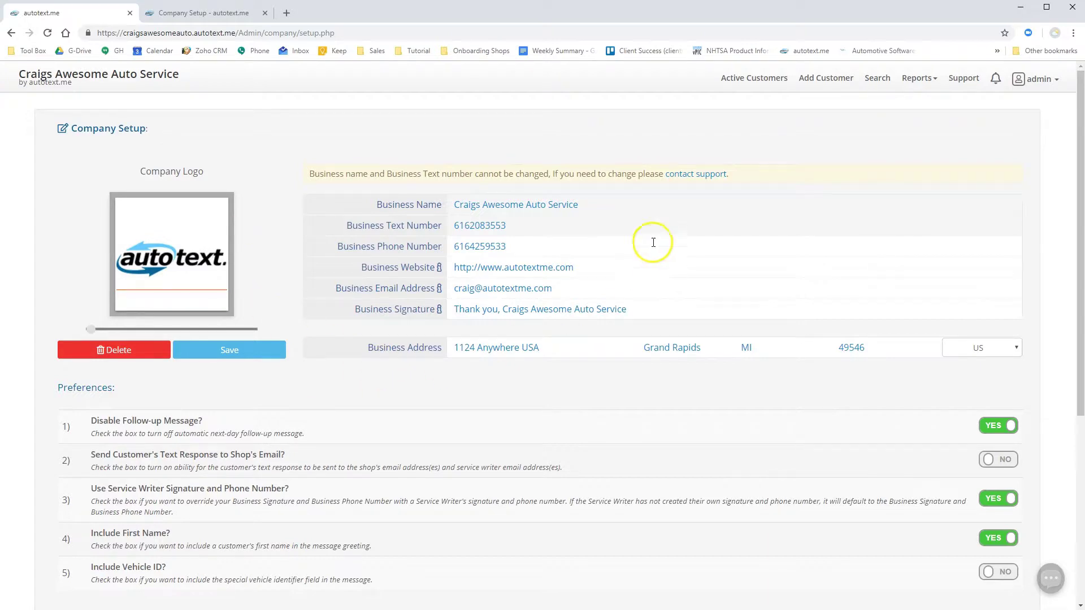
pyautogui.scroll(-3, 382, 339)
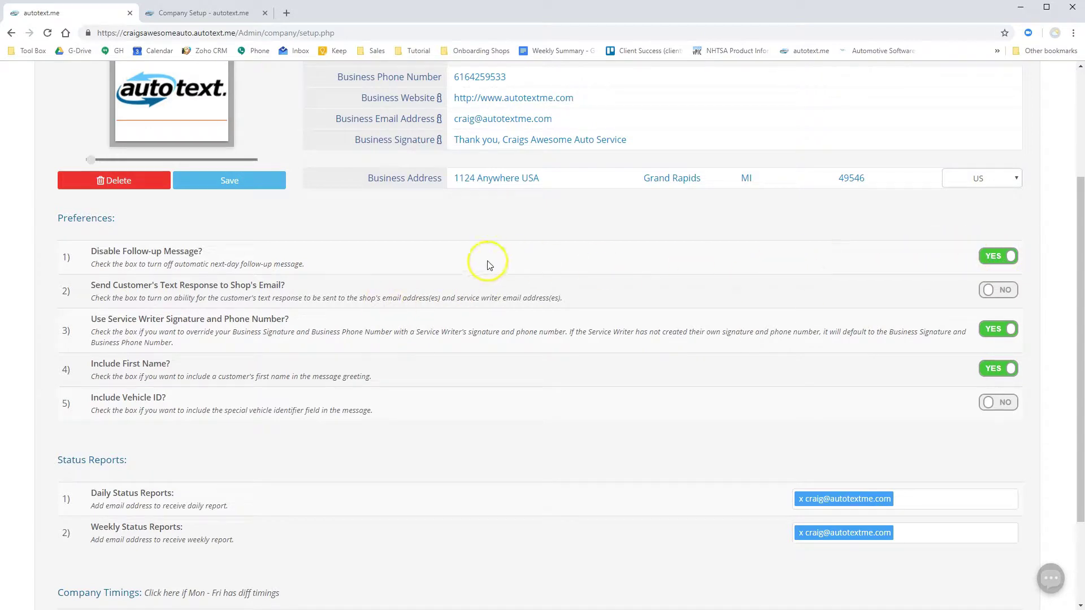
pyautogui.scroll(-2, 484, 261)
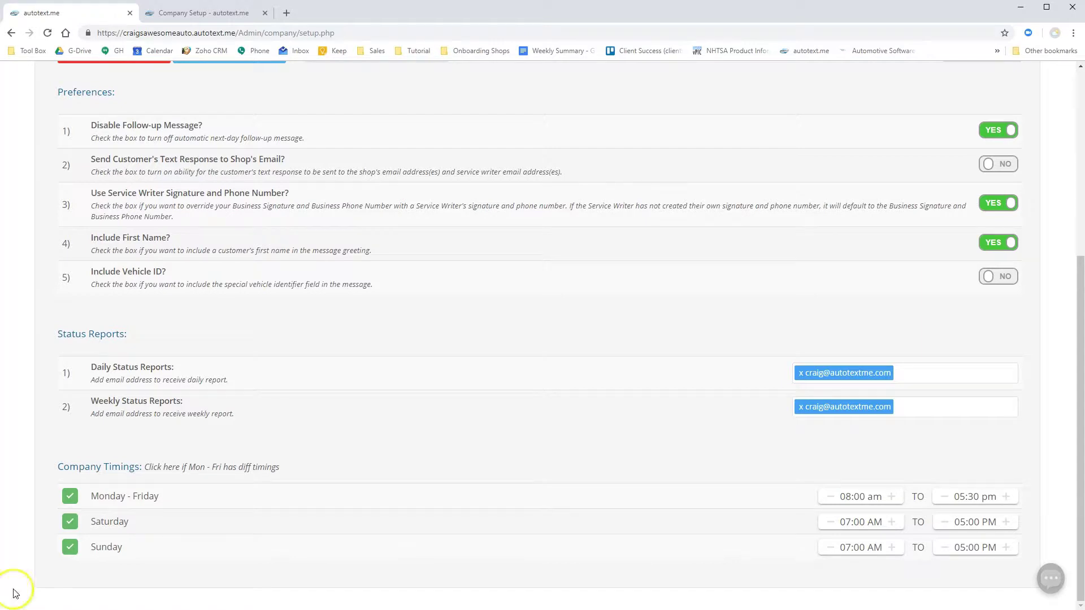
# Review the Company Setup training article, including its explanations of the preference toggles and company timings.
pyautogui.click(179, 16)
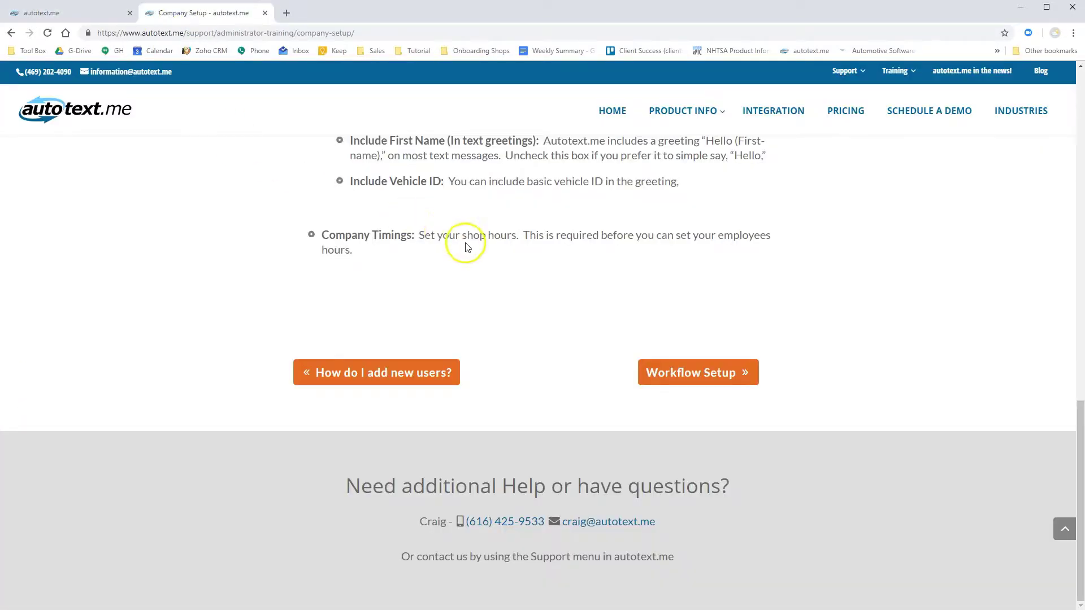
pyautogui.scroll(13, 467, 247)
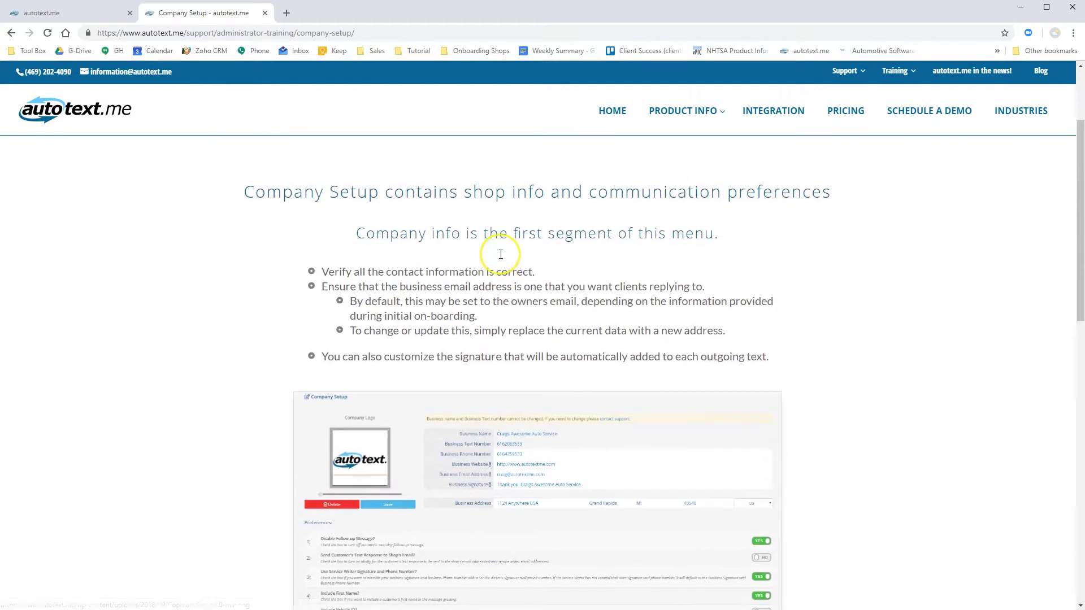
pyautogui.scroll(-7, 502, 260)
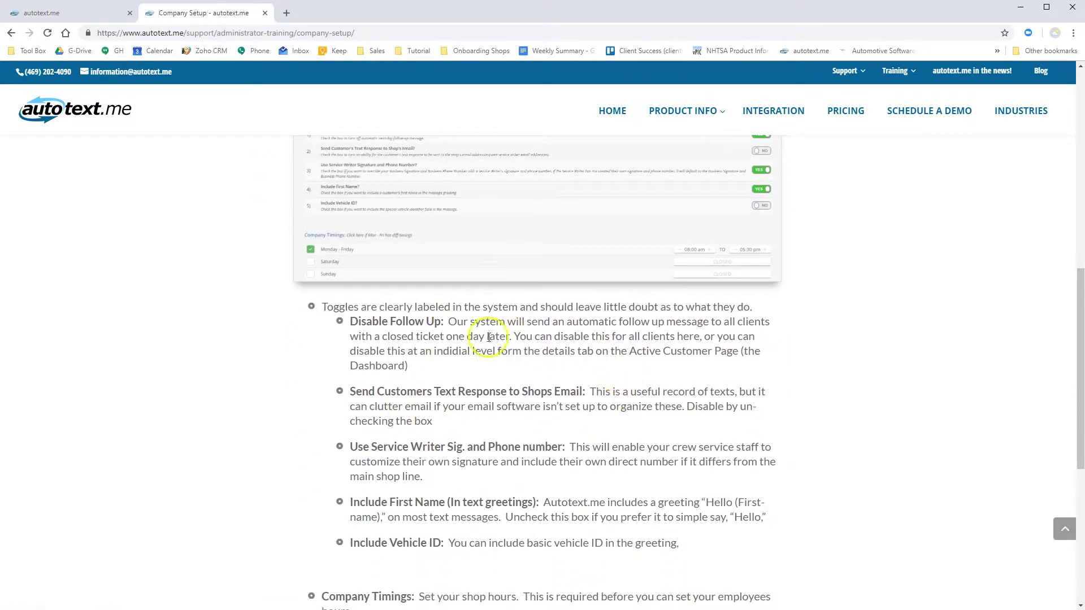
pyautogui.scroll(-3, 480, 347)
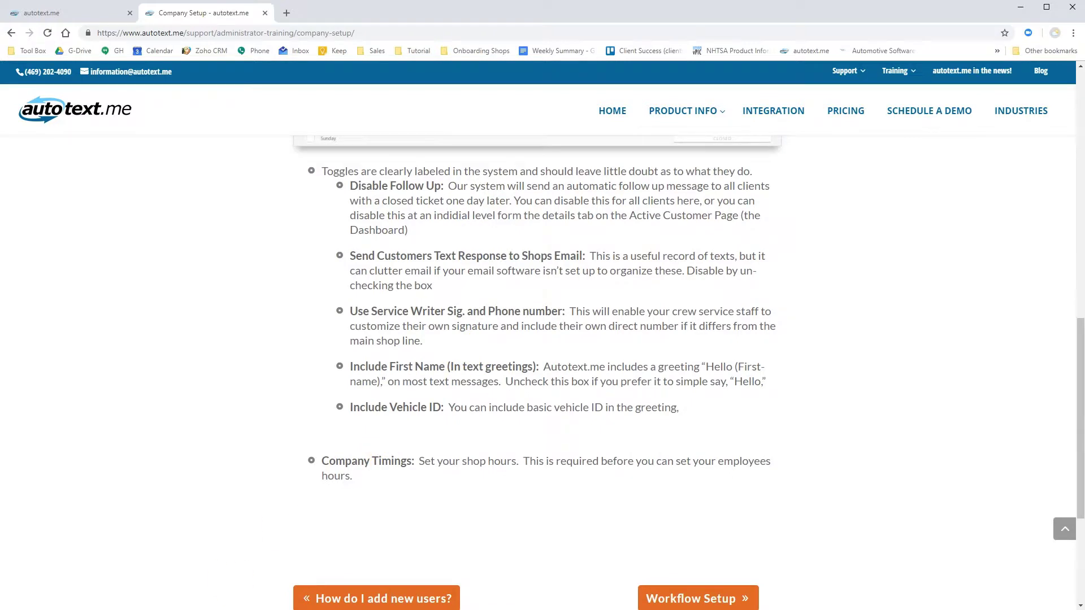
# Return to the shop account and open Workflow Setup to review the new-status fields and current workflow statuses.
pyautogui.hotkey('ctrl', '1')
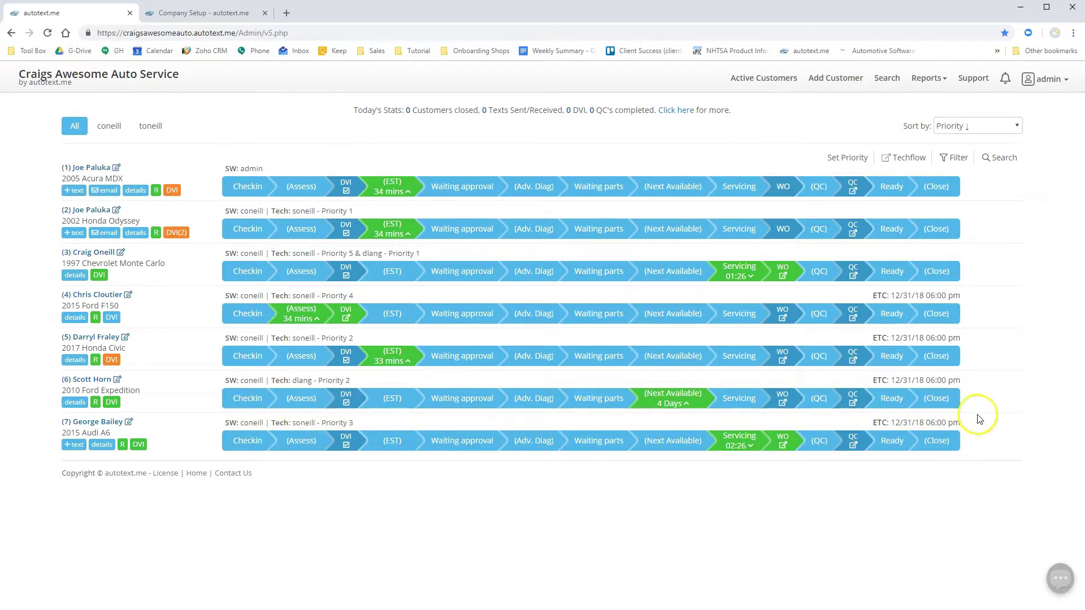
pyautogui.click(1054, 80)
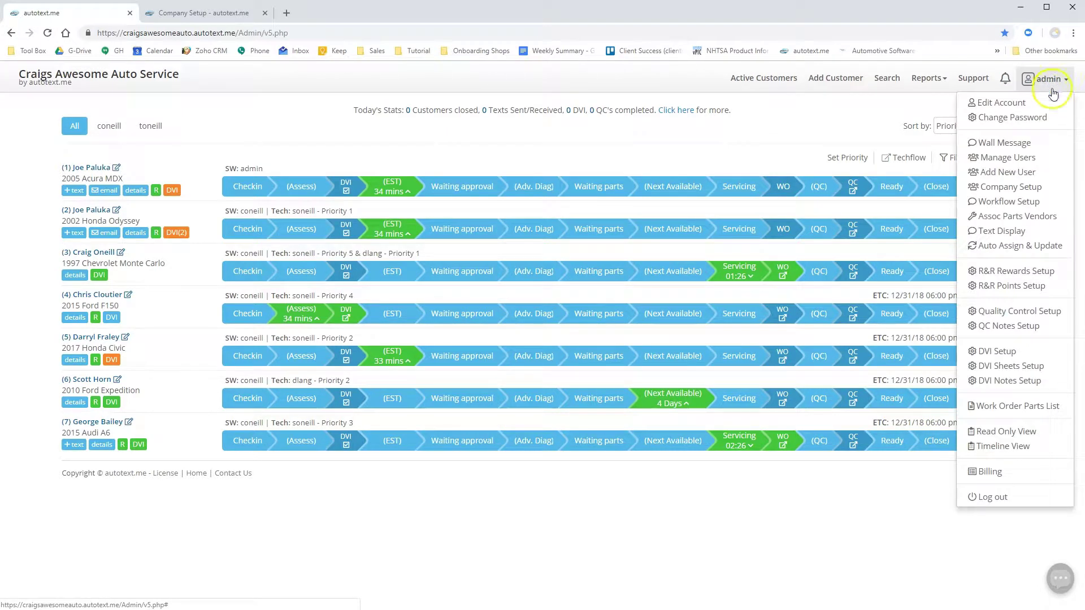
pyautogui.click(1035, 206)
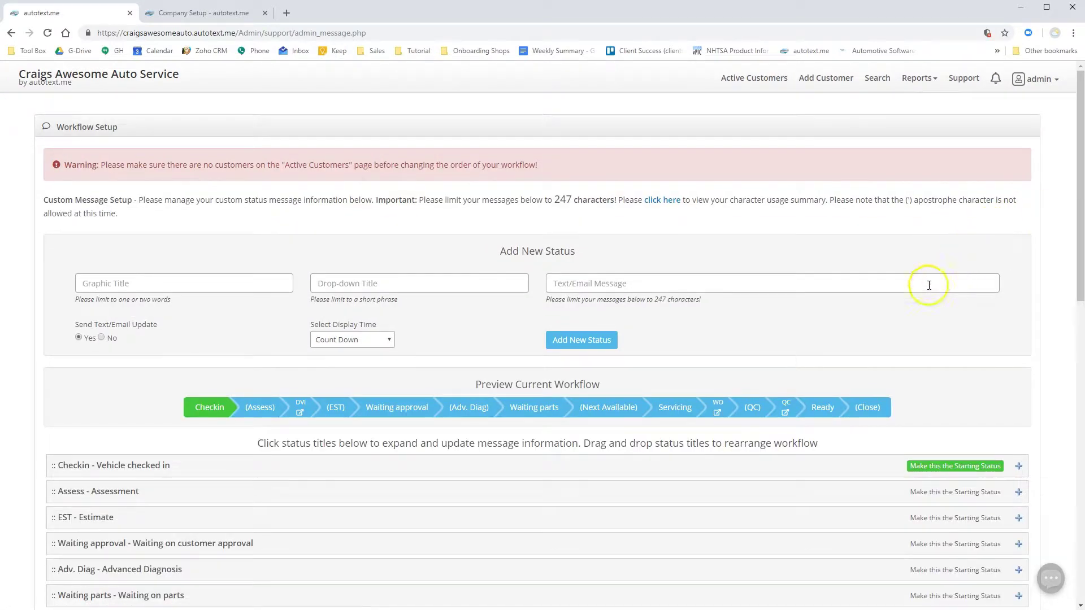
pyautogui.scroll(-2, 806, 290)
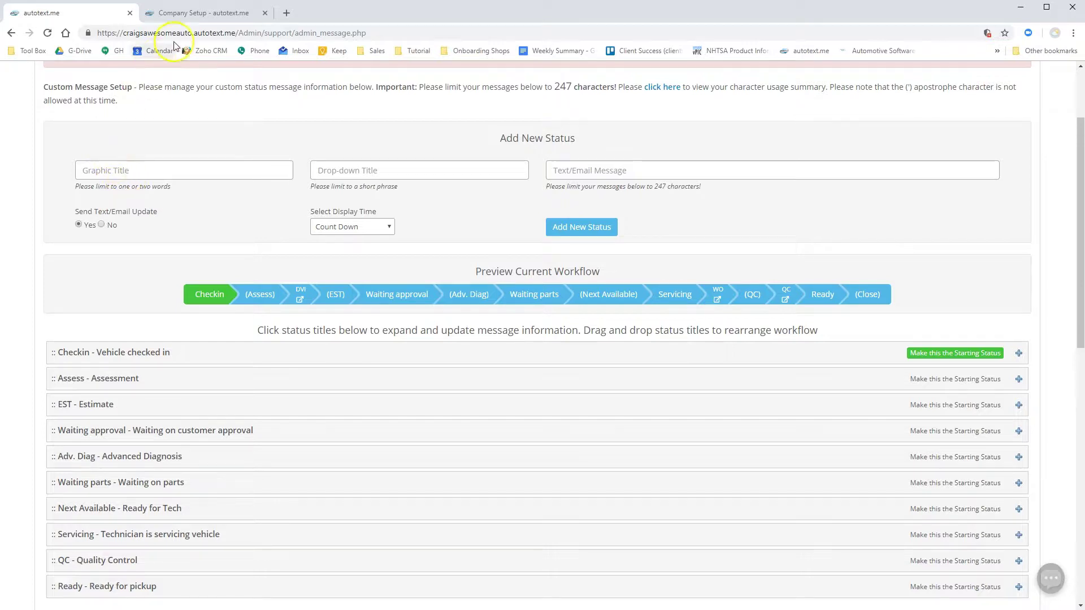
# Open the Workflow Setup training article and view its Add New Status image enlarged, closing it again.
pyautogui.click(201, 17)
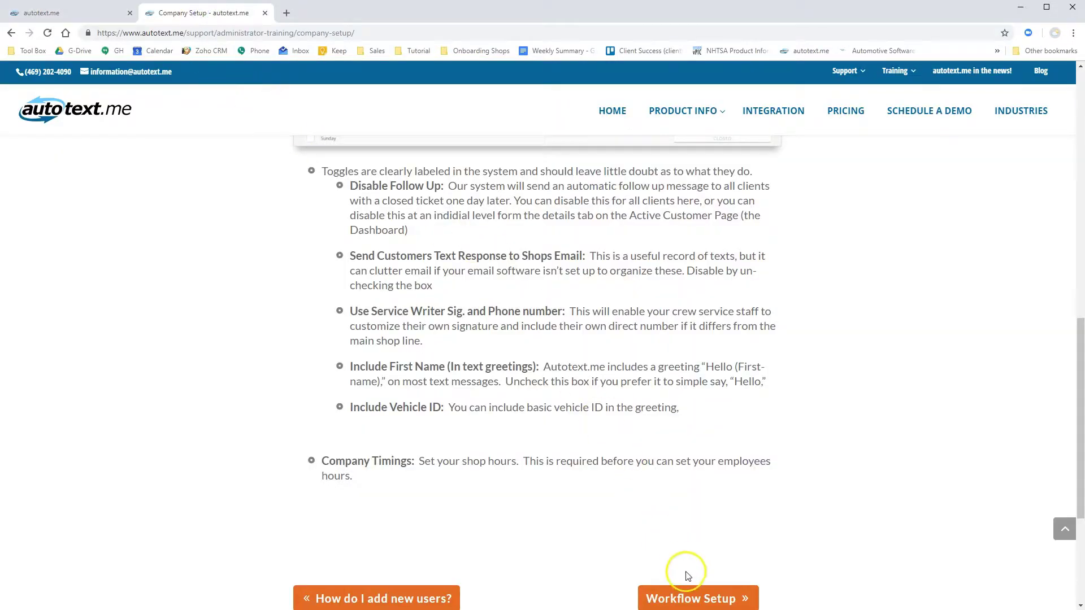
pyautogui.scroll(-1, 688, 574)
pyautogui.click(697, 556)
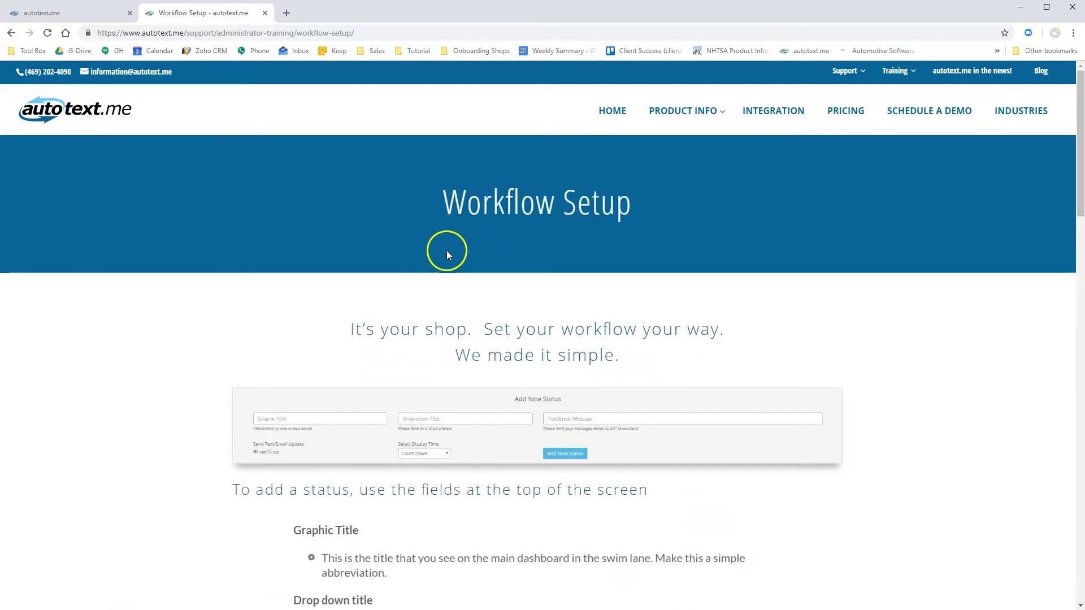
pyautogui.scroll(-3, 486, 324)
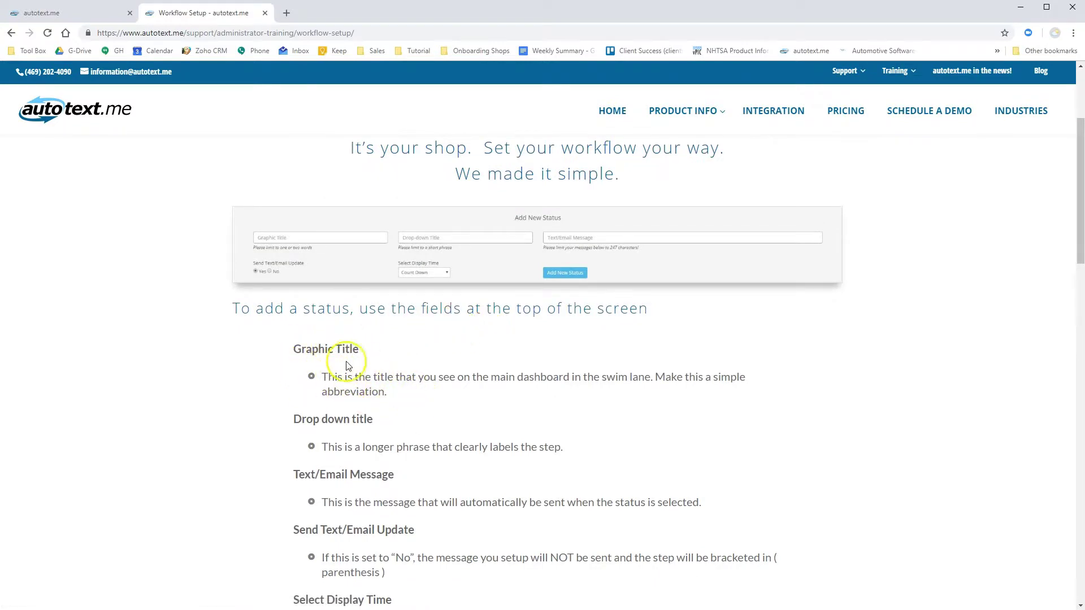
pyautogui.scroll(-1, 390, 400)
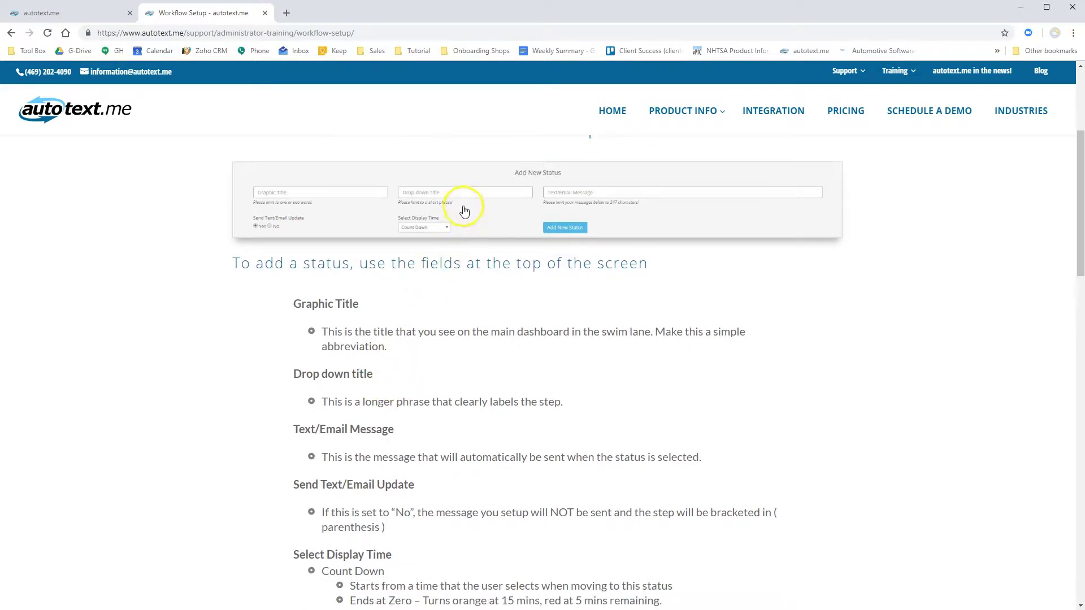
pyautogui.click(459, 212)
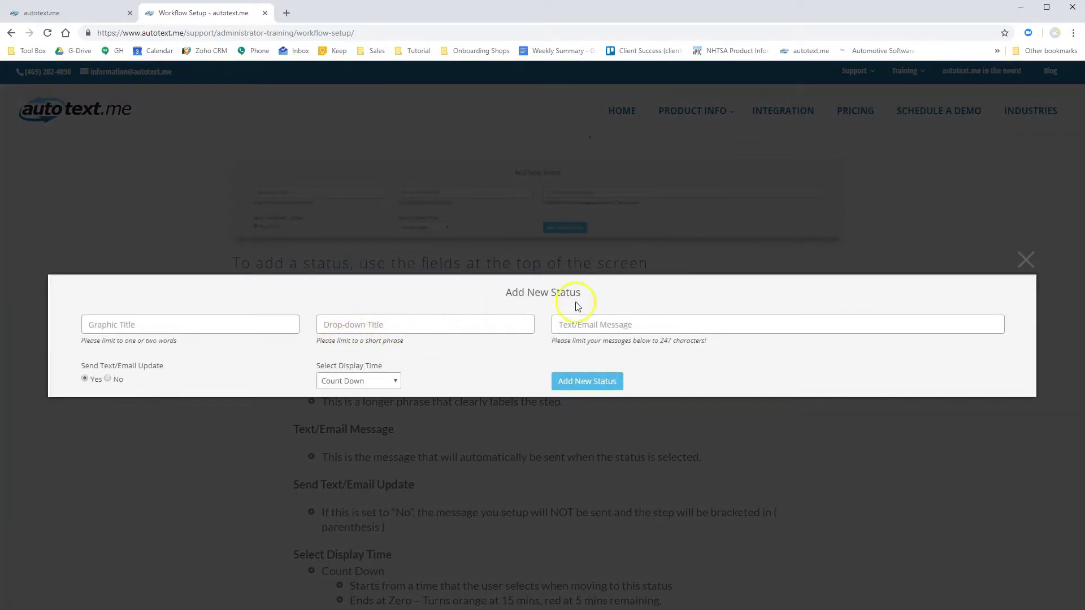
pyautogui.click(1026, 259)
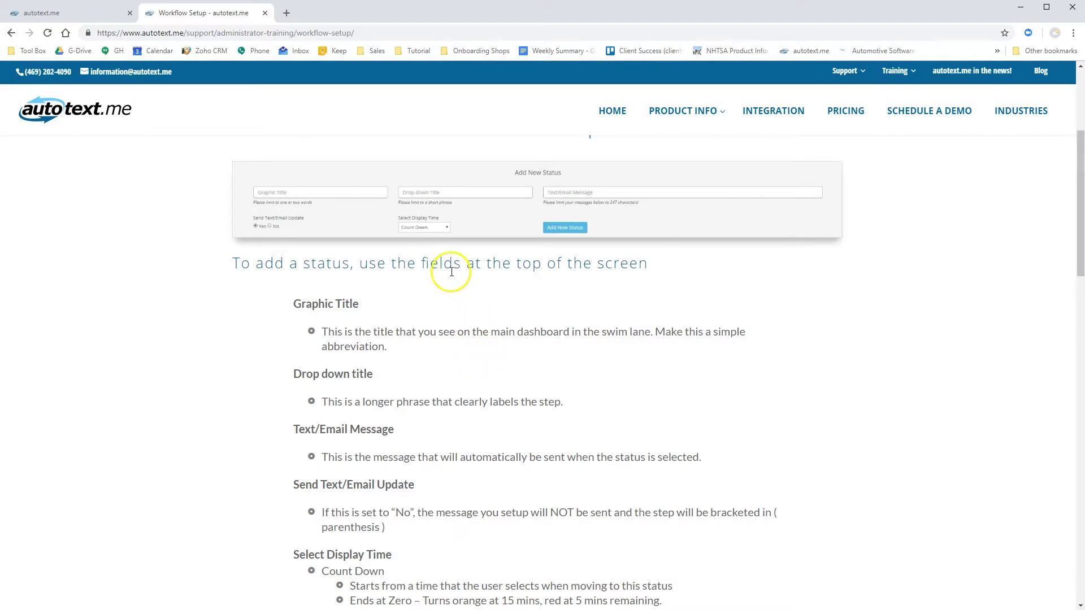
# Read the article's status field and display time explanations, and enlarge the image on customizing existing workflow steps.
pyautogui.scroll(-3, 451, 271)
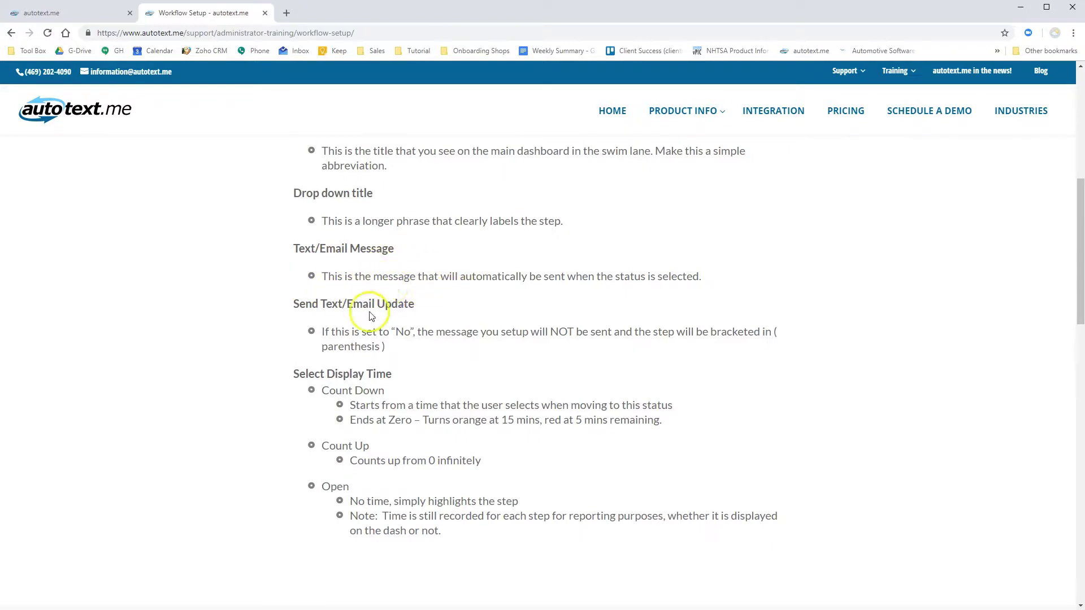
pyautogui.scroll(-3, 418, 324)
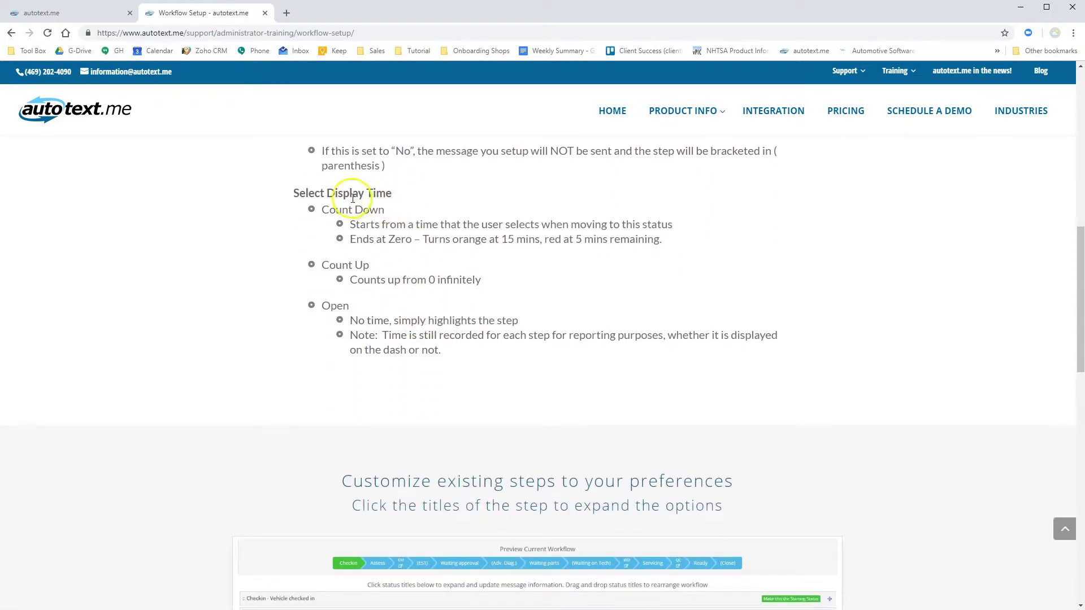
pyautogui.scroll(-5, 383, 279)
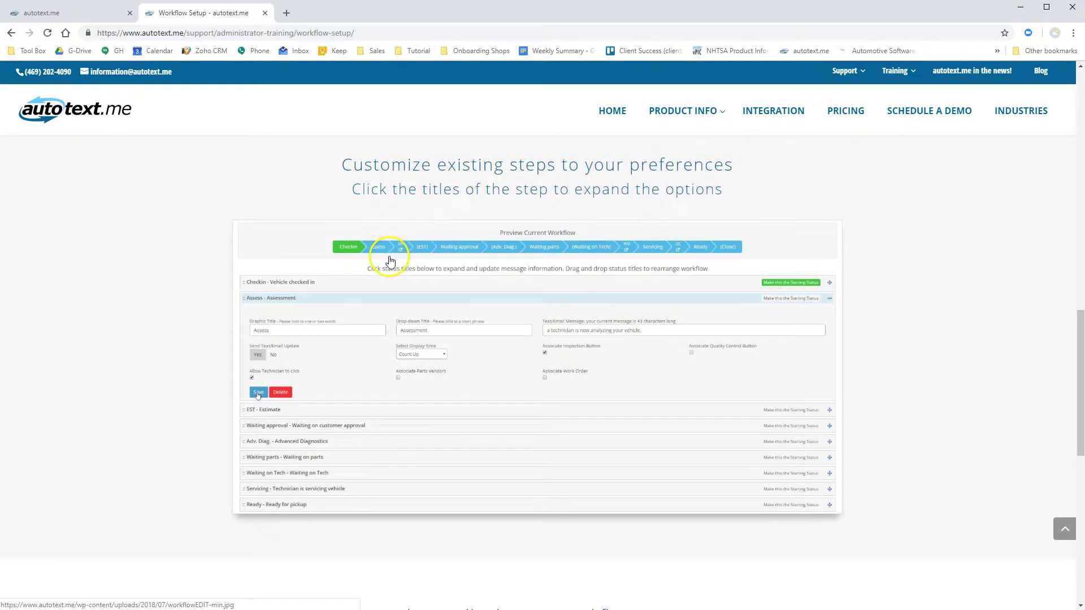
pyautogui.click(418, 312)
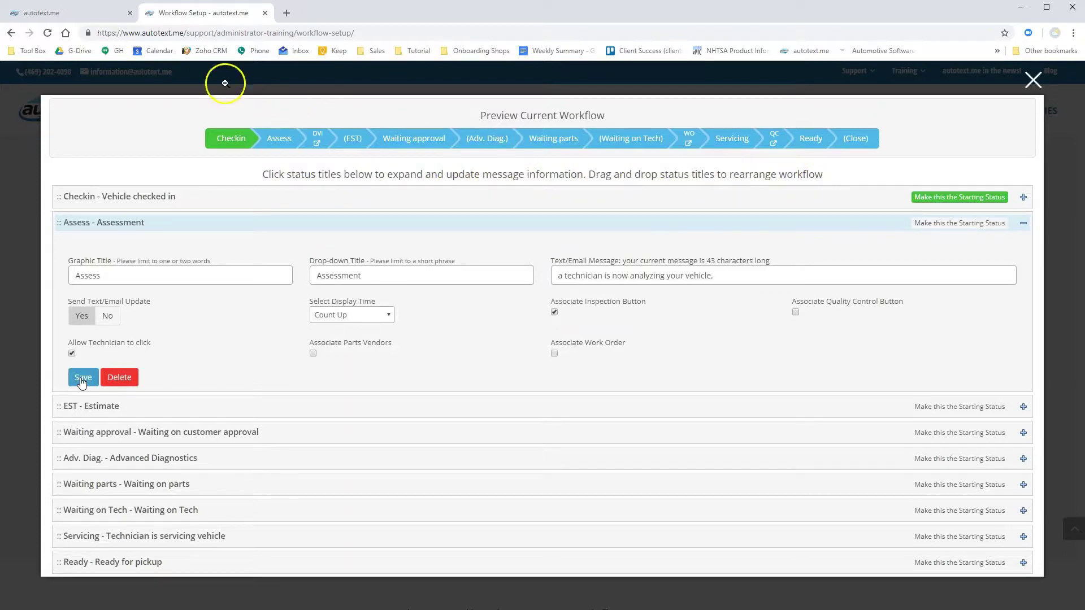
# Return to the shop account's Workflow Setup, set Send Text/Email Update to No for the Checkin status, and save it.
pyautogui.click(81, 13)
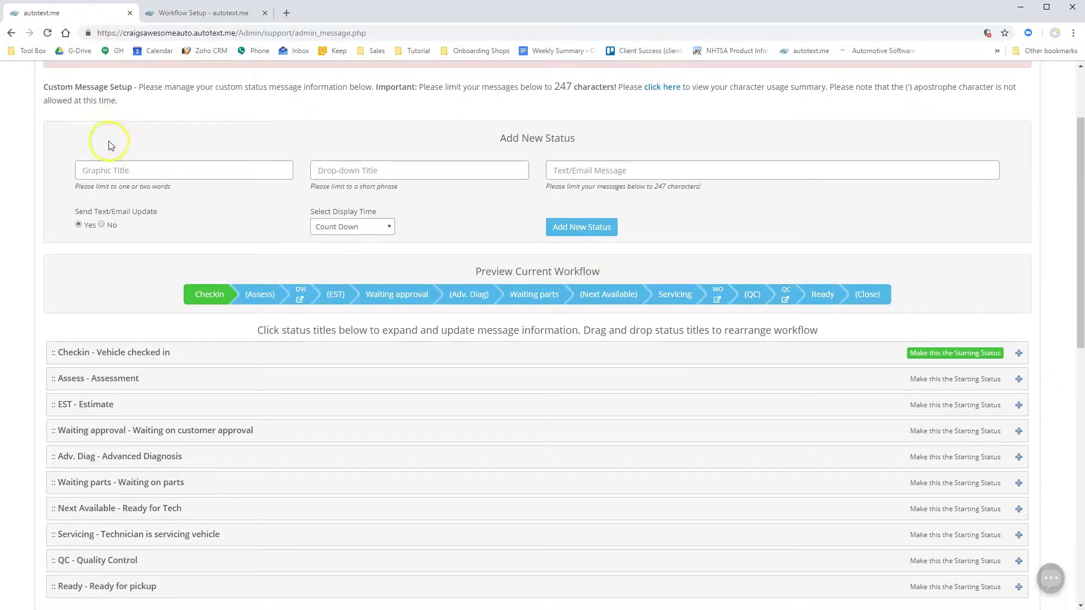
pyautogui.scroll(-1, 224, 362)
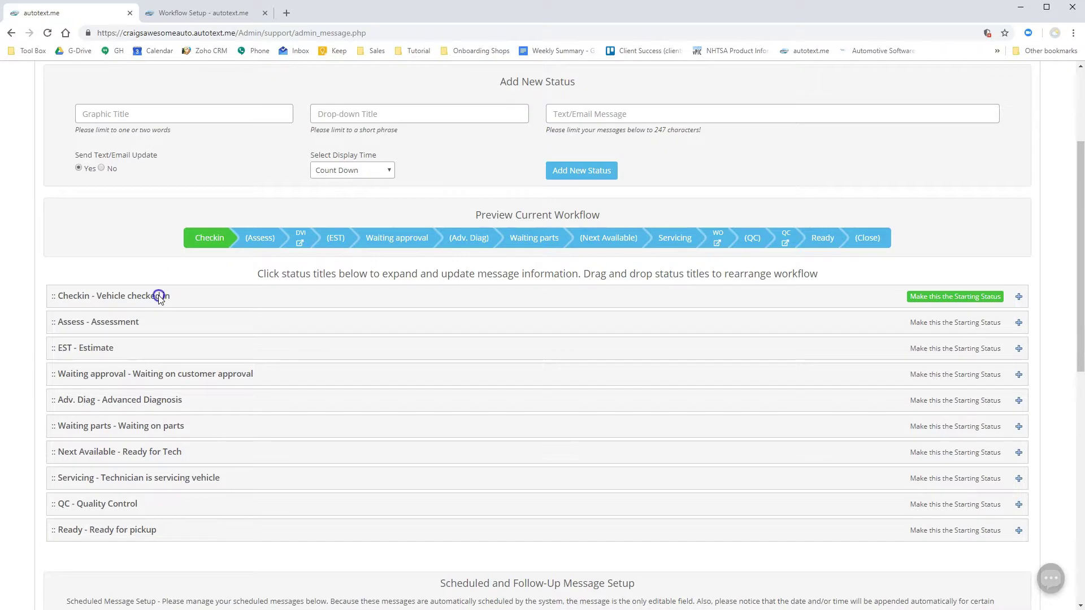
pyautogui.click(161, 300)
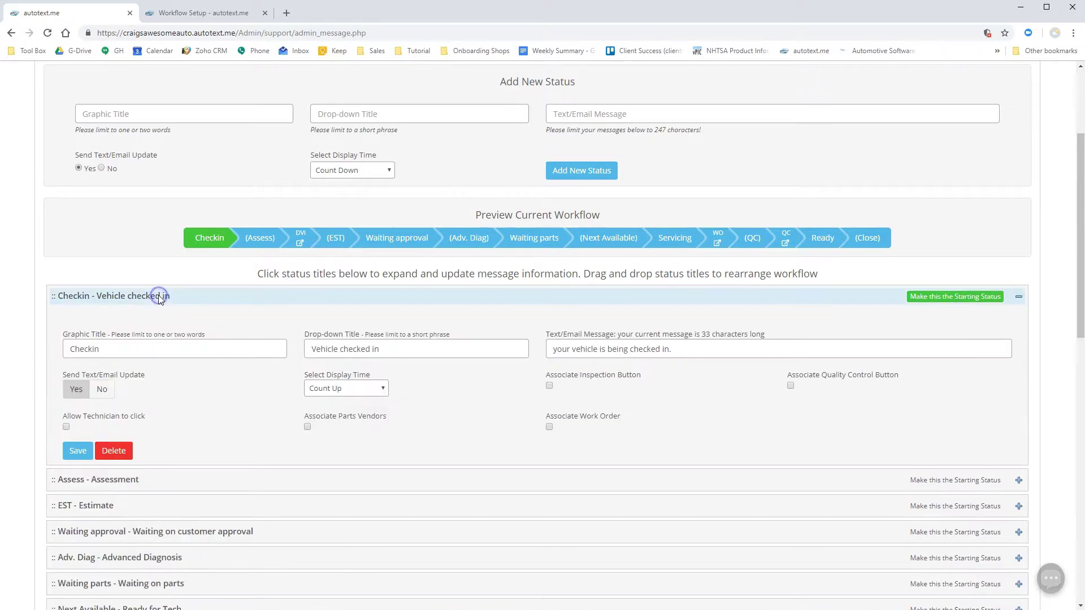
pyautogui.click(106, 390)
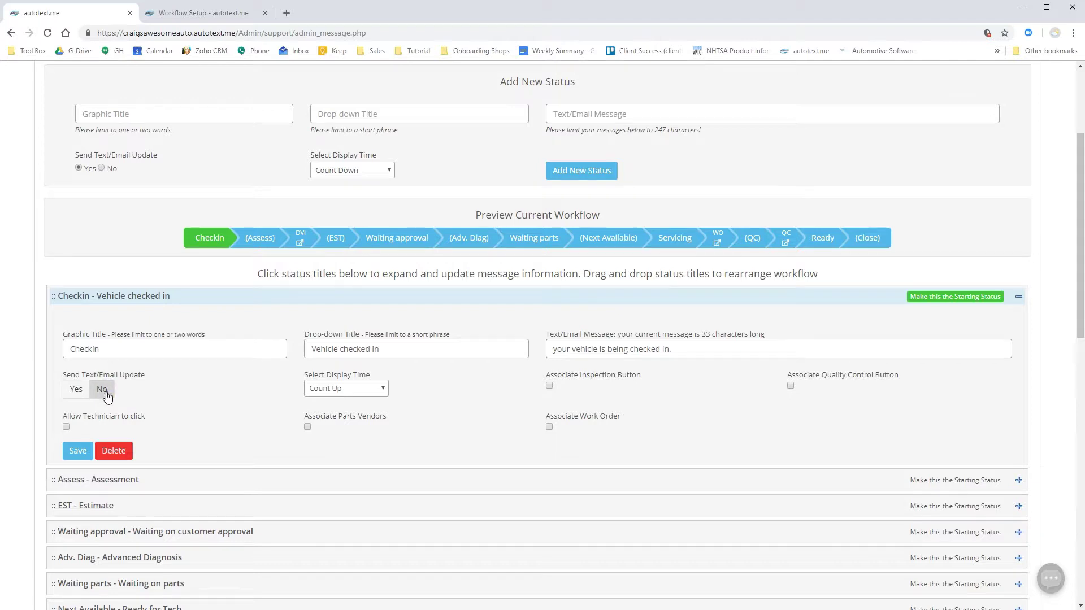
pyautogui.click(80, 453)
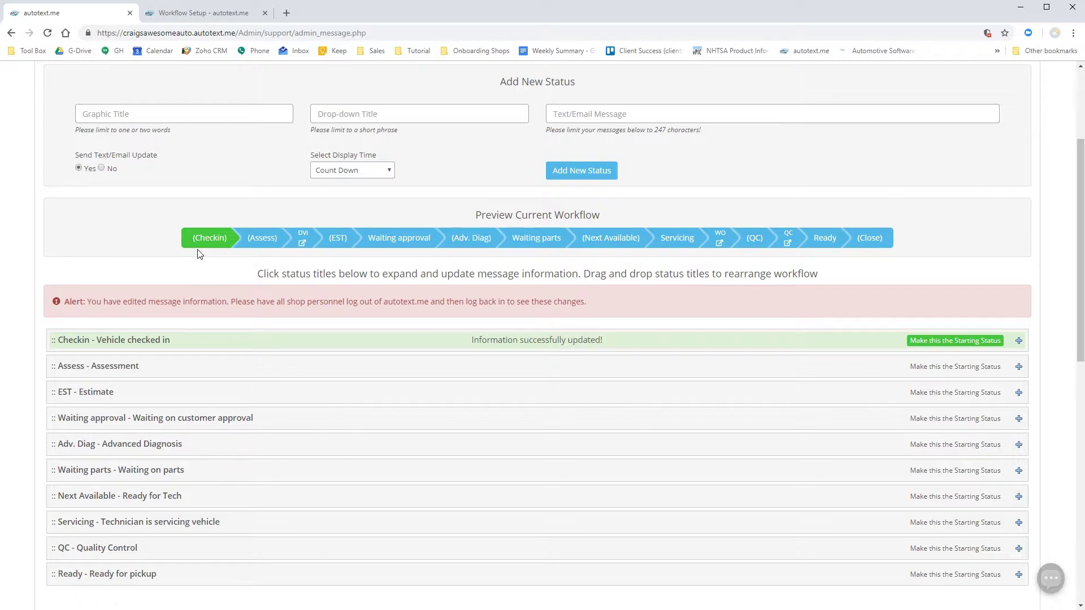
# Set the Checkin status's Send Text/Email Update to Yes and save it, and try repositioning the Ready status in the workflow list.
pyautogui.click(212, 346)
pyautogui.click(86, 437)
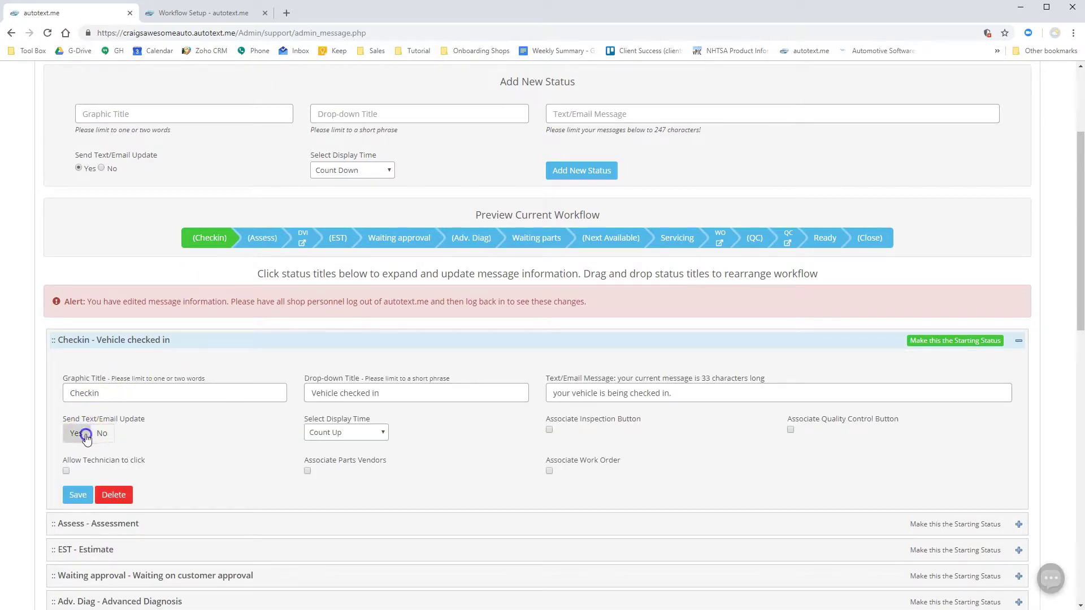
pyautogui.click(79, 496)
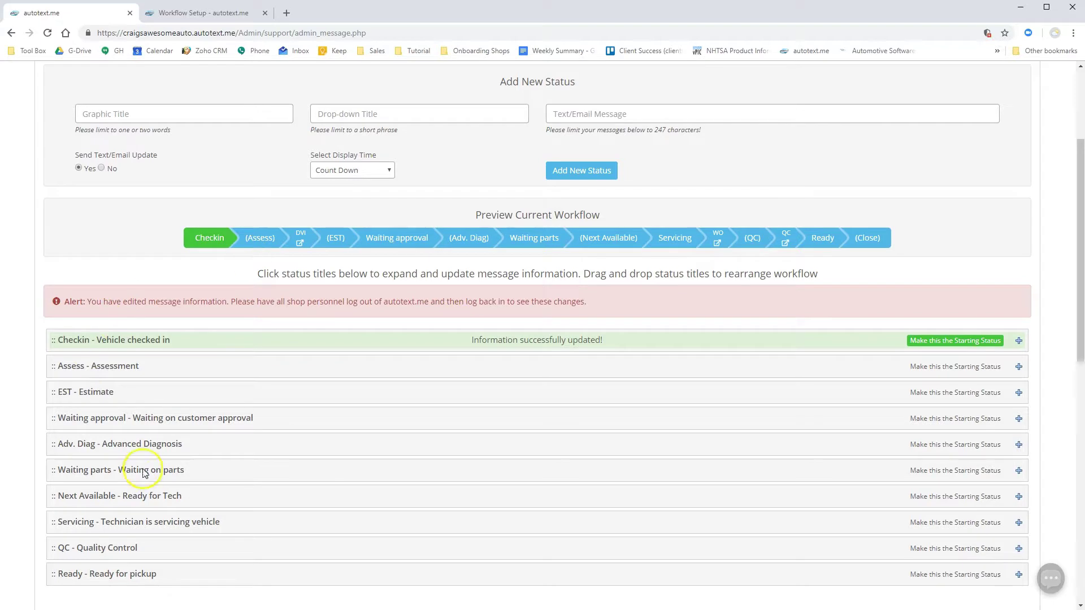
pyautogui.scroll(-2, 73, 571)
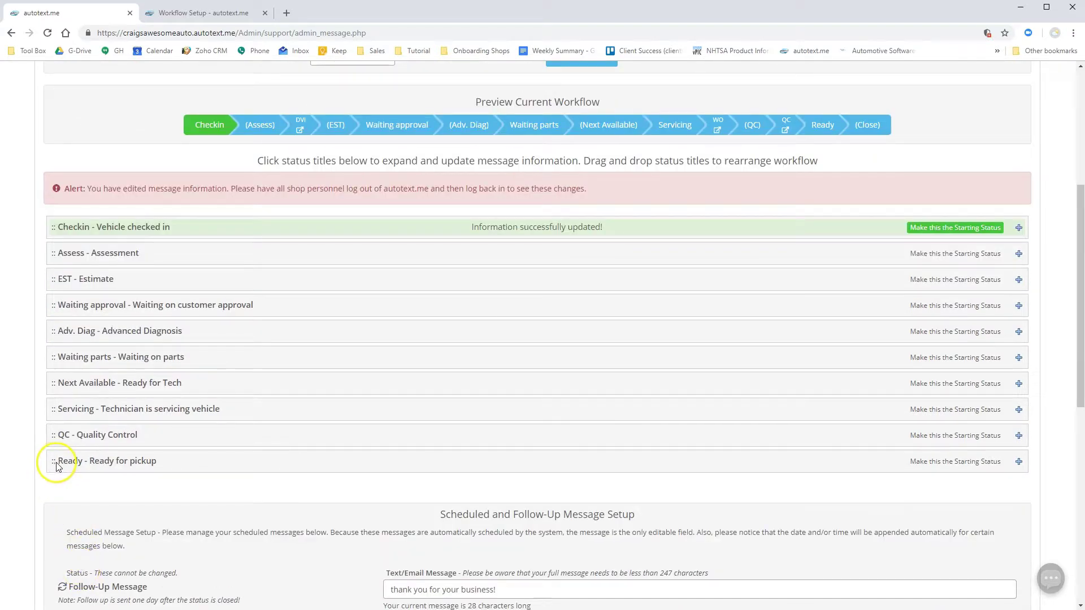
pyautogui.moveTo(53, 462)
pyautogui.mouseDown()
pyautogui.moveTo(73, 408)
pyautogui.moveTo(74, 323)
pyautogui.moveTo(215, 416)
pyautogui.moveTo(96, 456)
pyautogui.moveTo(53, 455)
pyautogui.mouseUp()
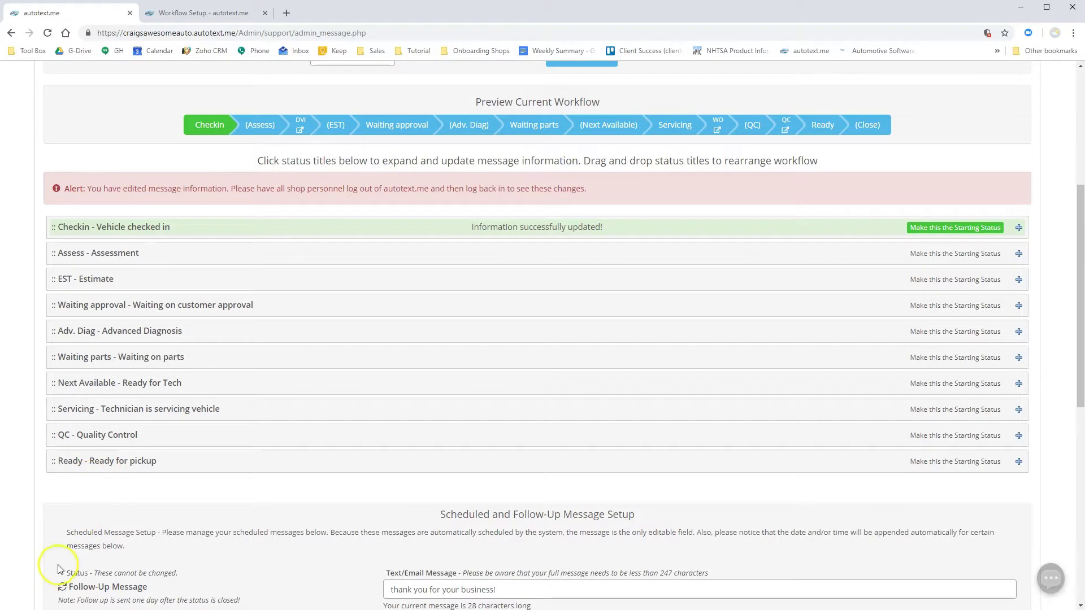
# Return to the Workflow Setup training article's video walk-thrus and open the Additional Features in Workflow Setup article.
pyautogui.hotkey('ctrl', 'Tab')
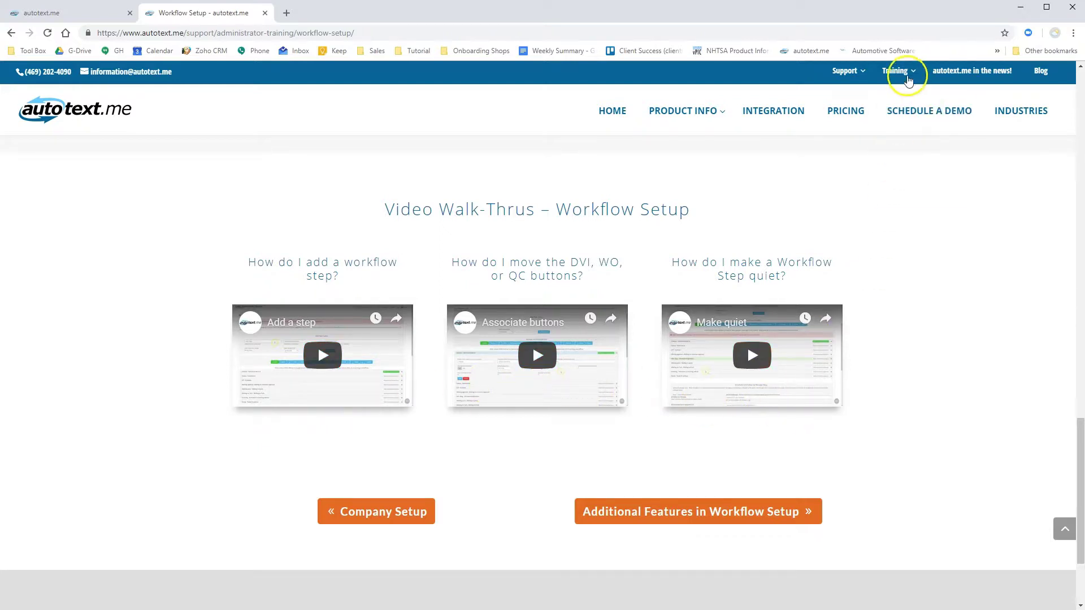
pyautogui.moveTo(909, 77)
pyautogui.moveTo(912, 98)
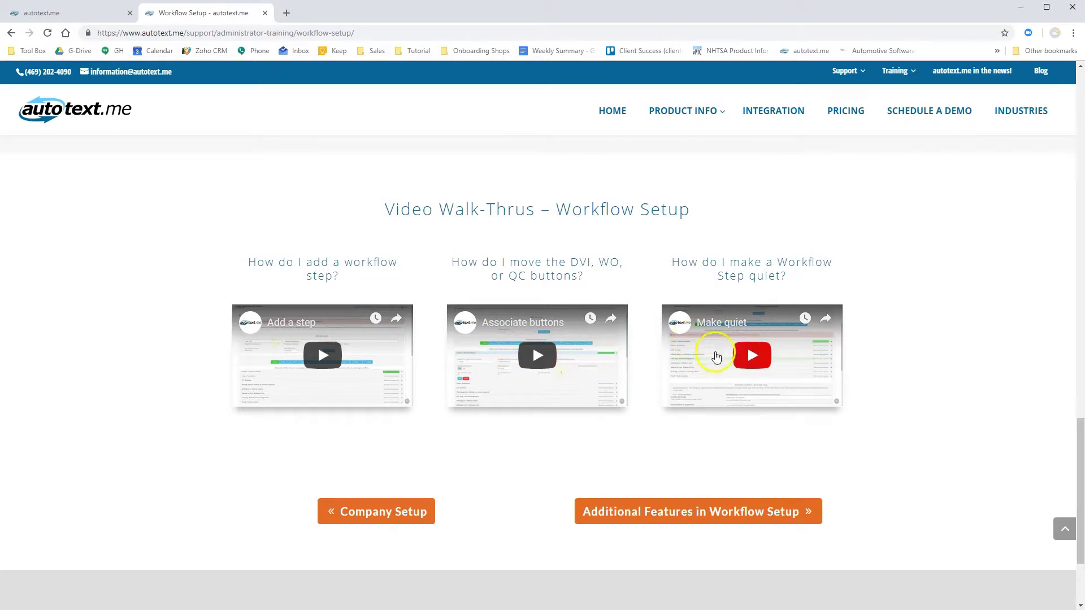
pyautogui.click(698, 512)
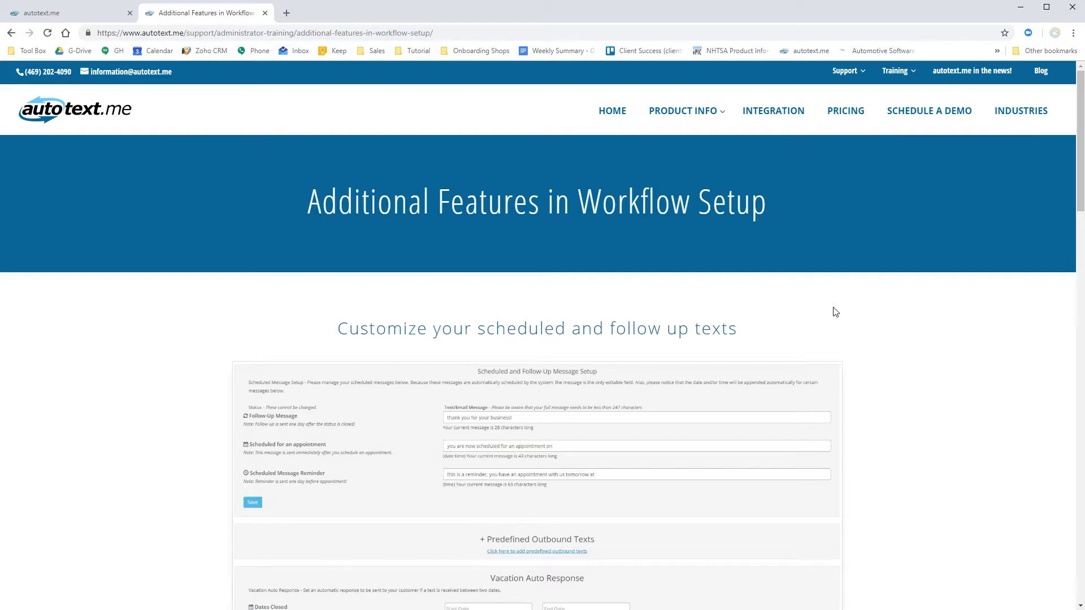
# View the article's Scheduled and Follow-Up Message Setup image enlarged, and close it again.
pyautogui.scroll(-3, 834, 312)
pyautogui.click(765, 300)
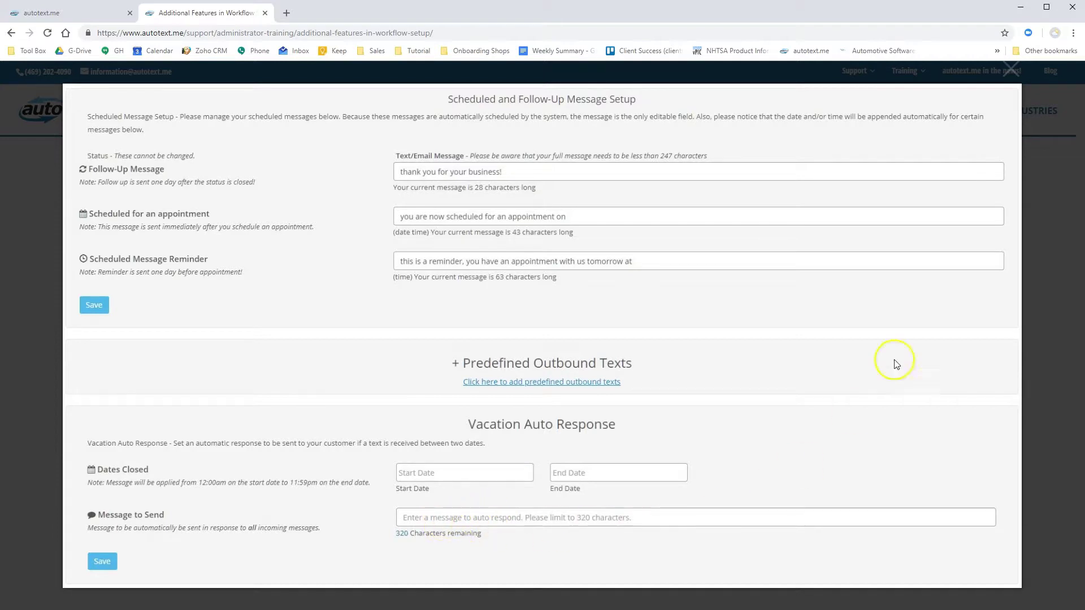
pyautogui.click(1011, 69)
# Read the article's Follow Up Message and Scheduled Messages sections, including the sample appointment text and the Pro Tip.
pyautogui.scroll(-6, 580, 288)
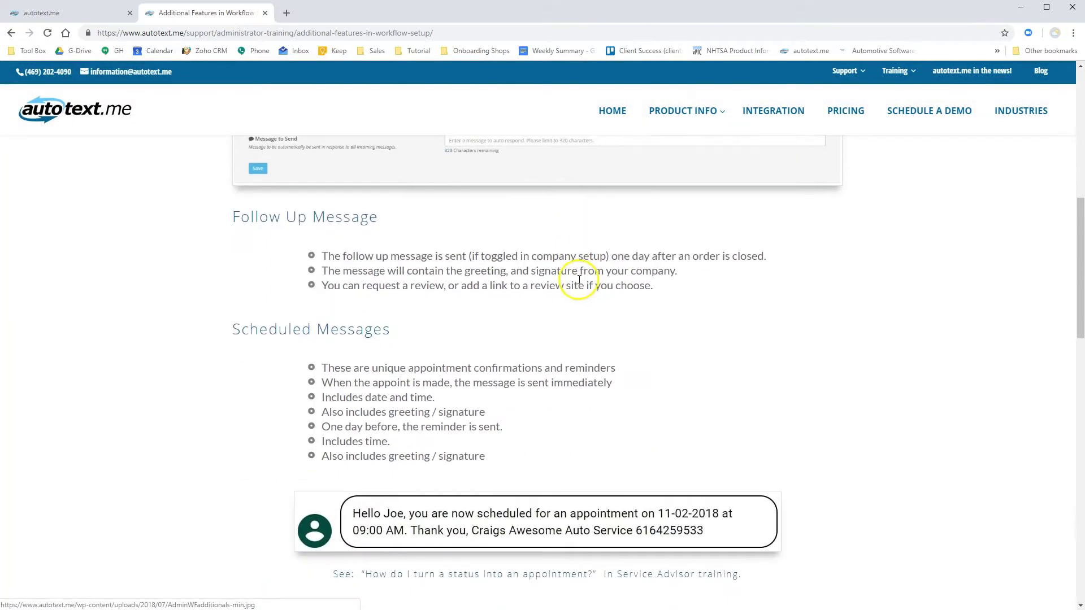
pyautogui.scroll(-2, 579, 279)
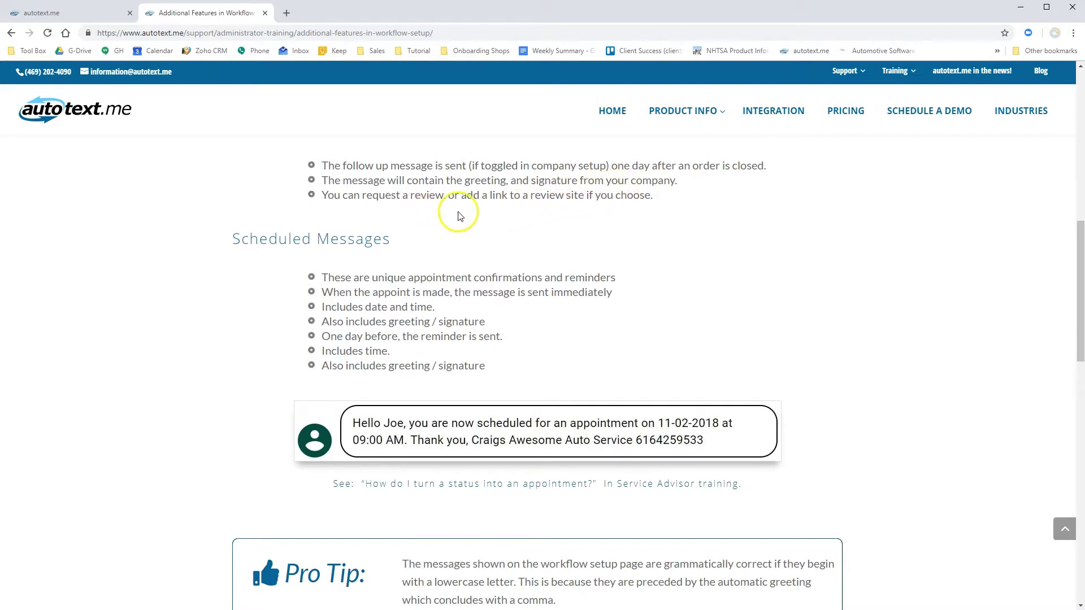
pyautogui.scroll(-3, 706, 229)
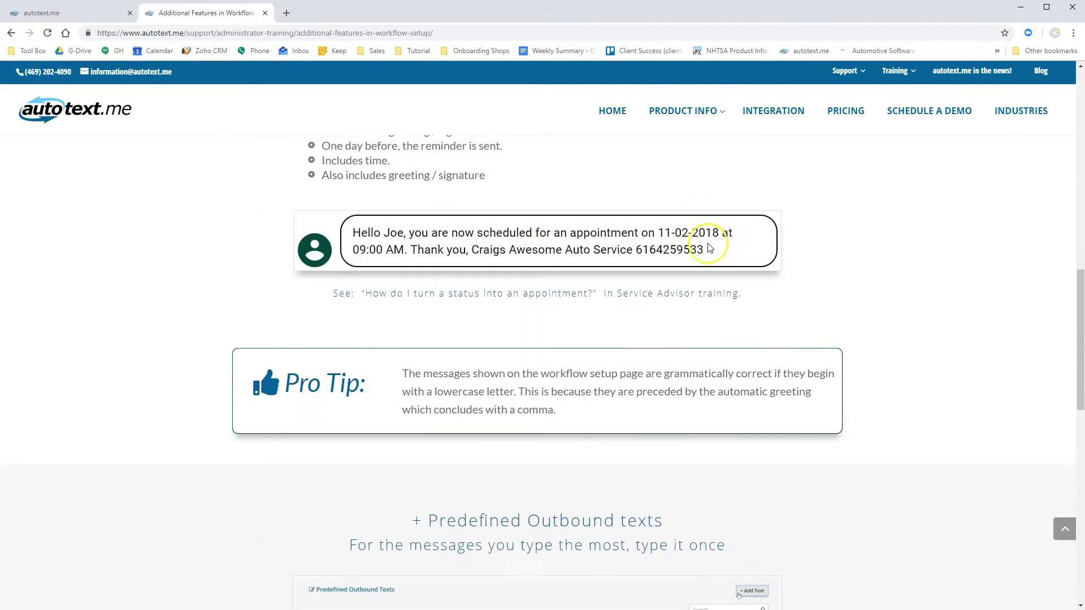
pyautogui.scroll(2, 709, 248)
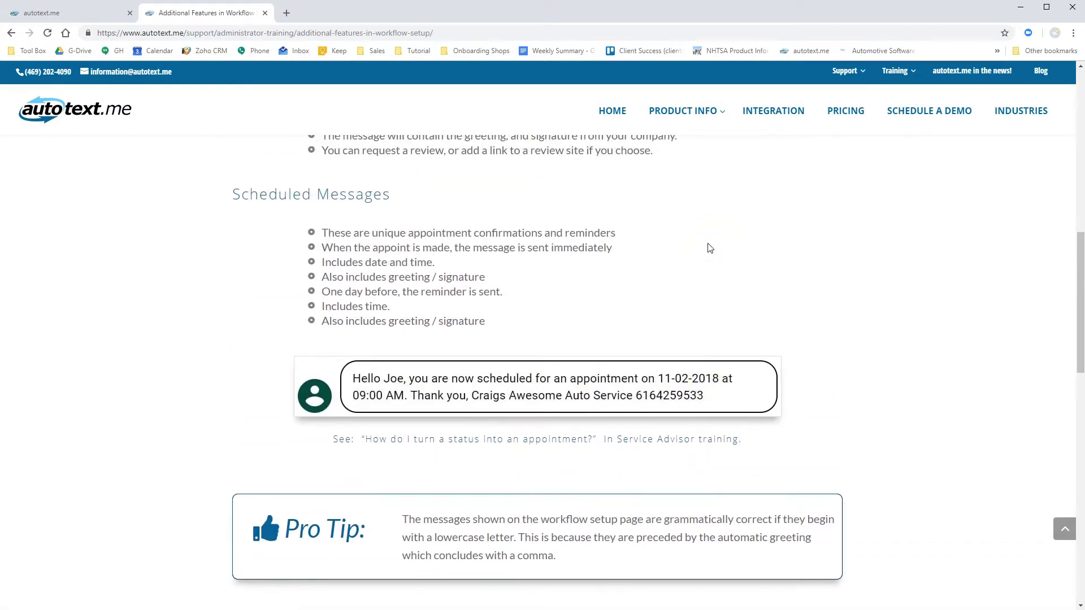
pyautogui.scroll(-3, 706, 247)
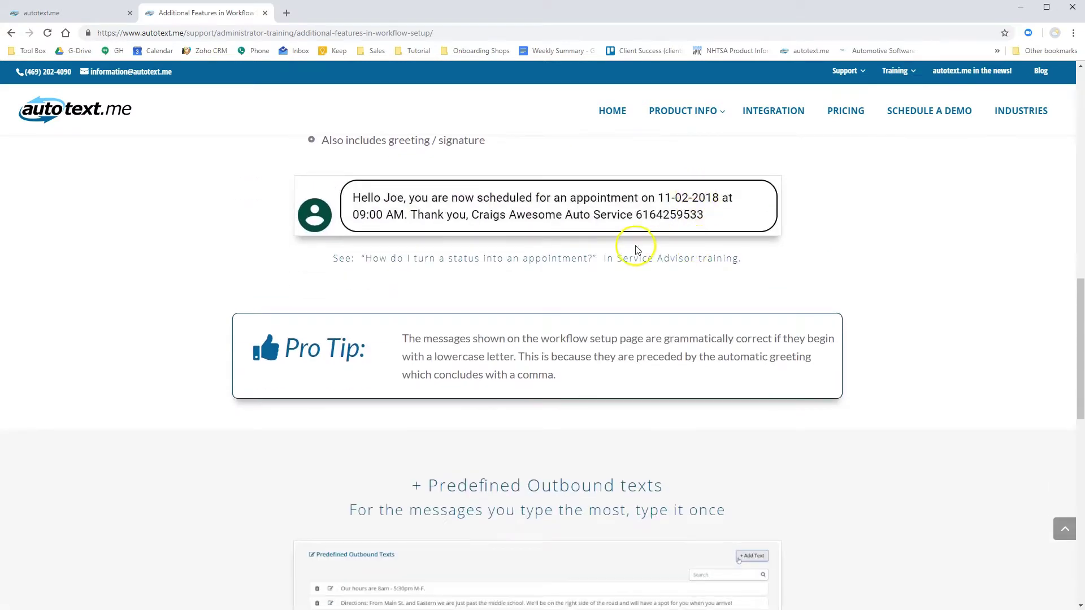
pyautogui.scroll(2, 566, 228)
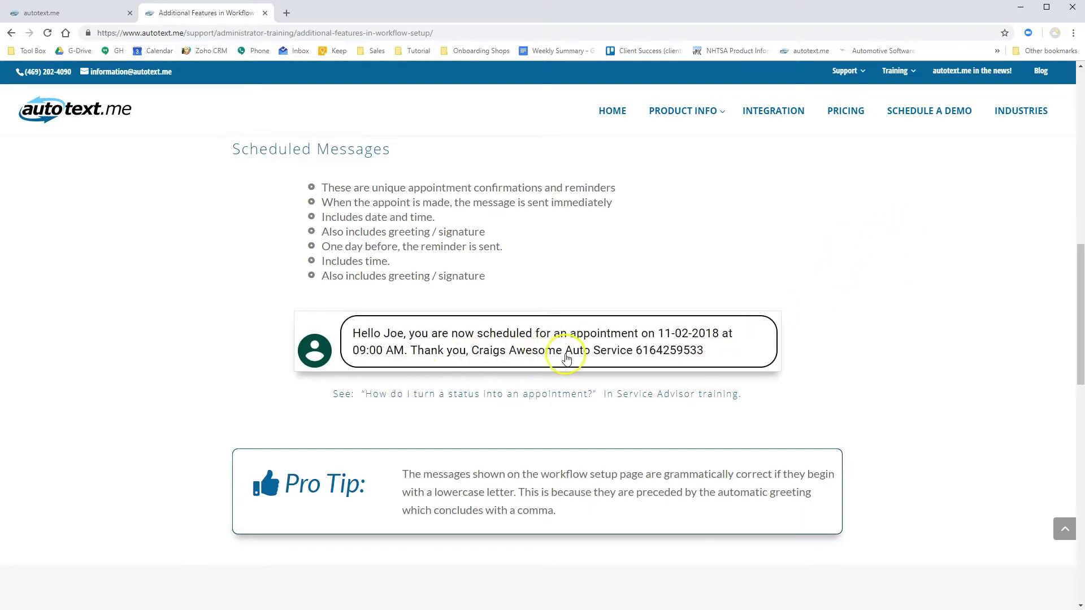
pyautogui.scroll(-2, 559, 350)
# Review the Predefined Outbound Texts section, enlarging and closing its text list image and its customer conversation image.
pyautogui.scroll(-6, 561, 354)
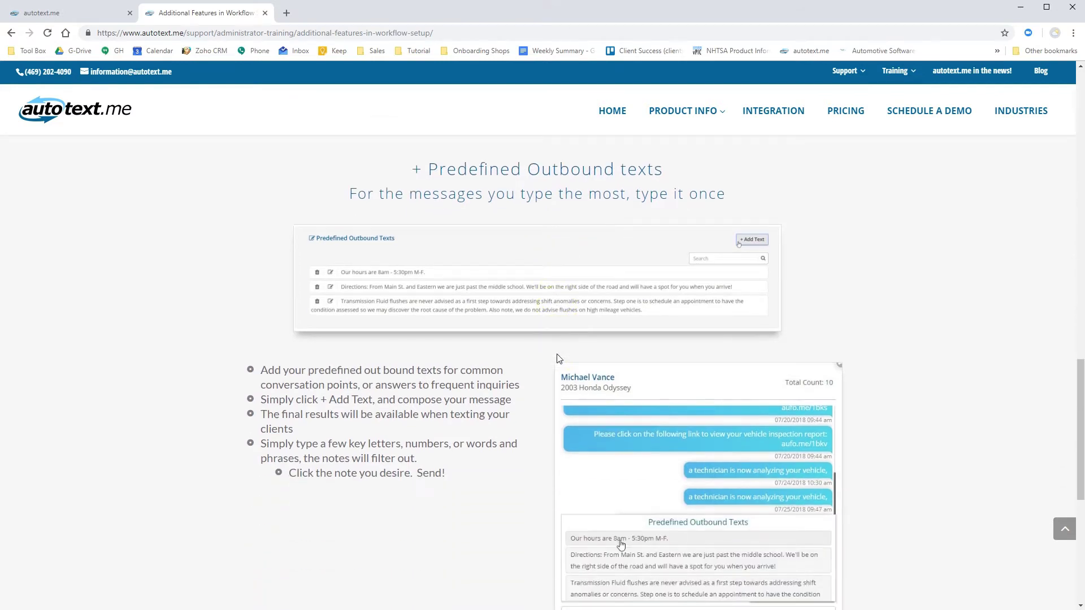
pyautogui.click(584, 293)
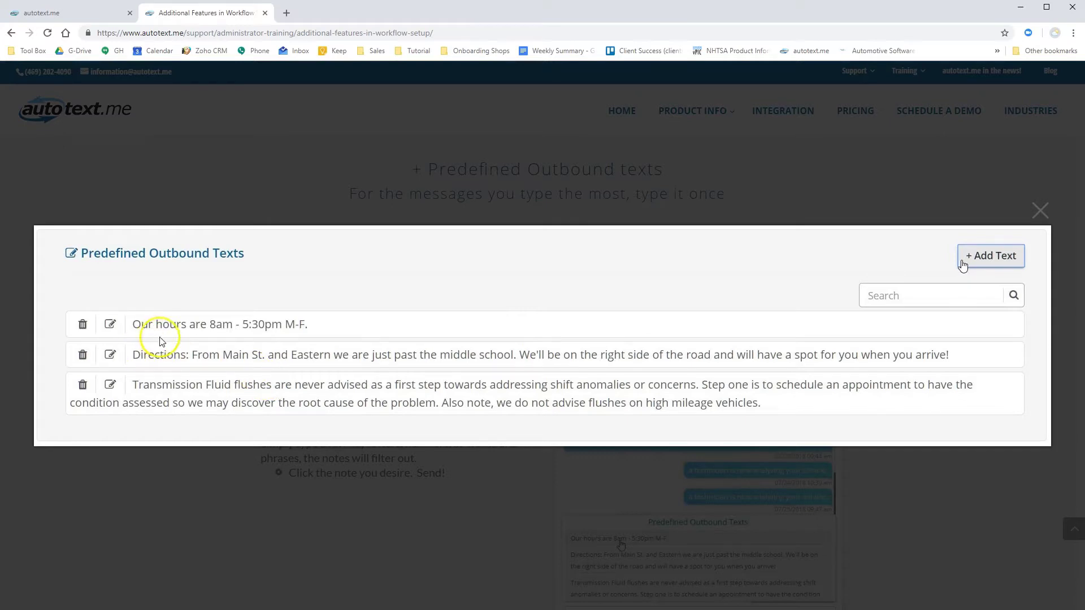
pyautogui.click(1040, 213)
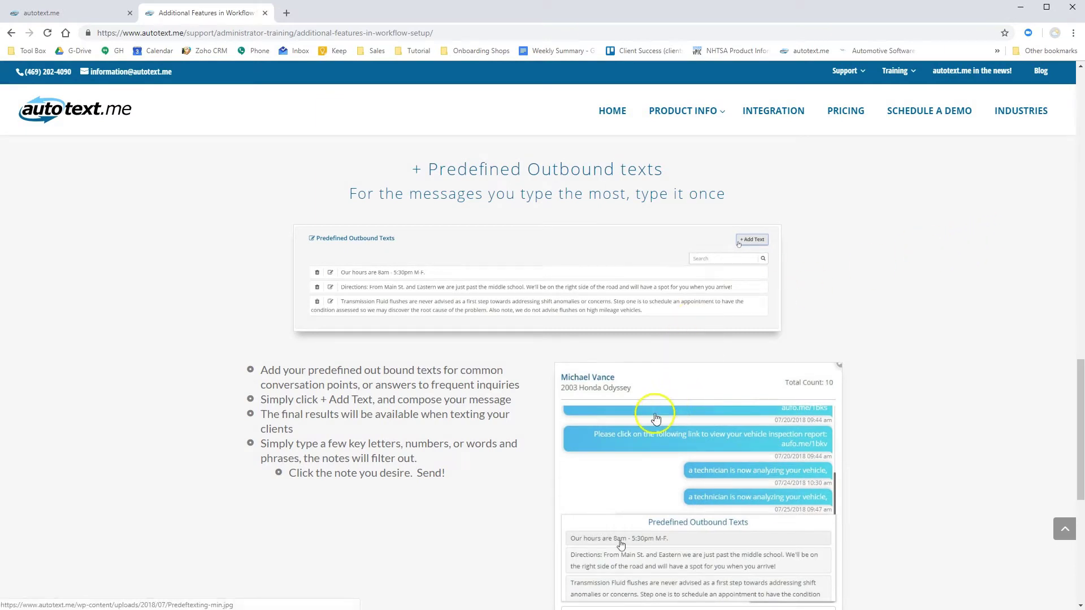
pyautogui.scroll(-2, 654, 416)
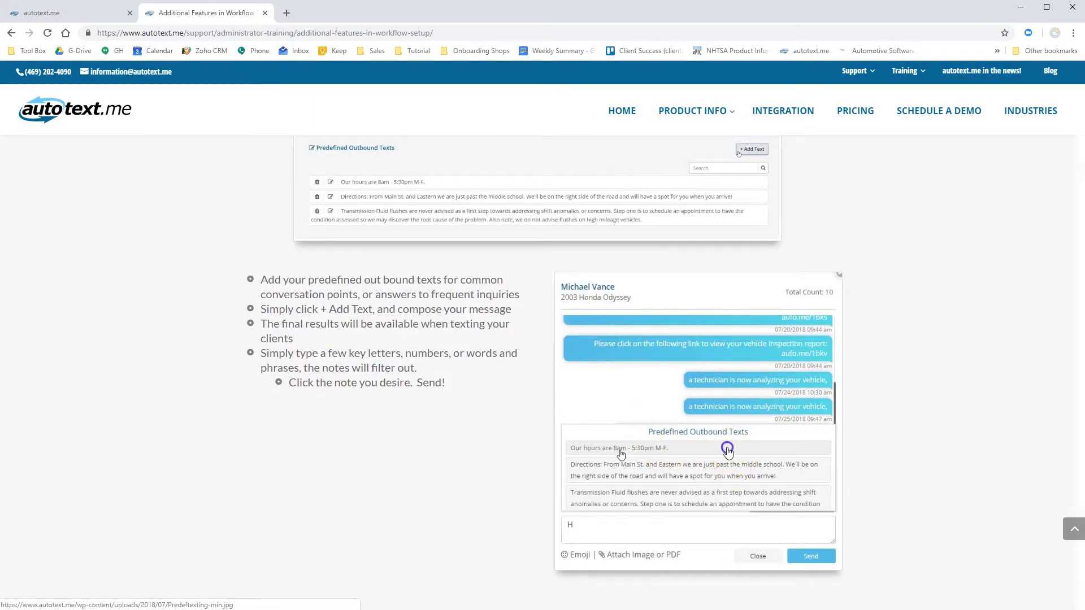
pyautogui.click(728, 449)
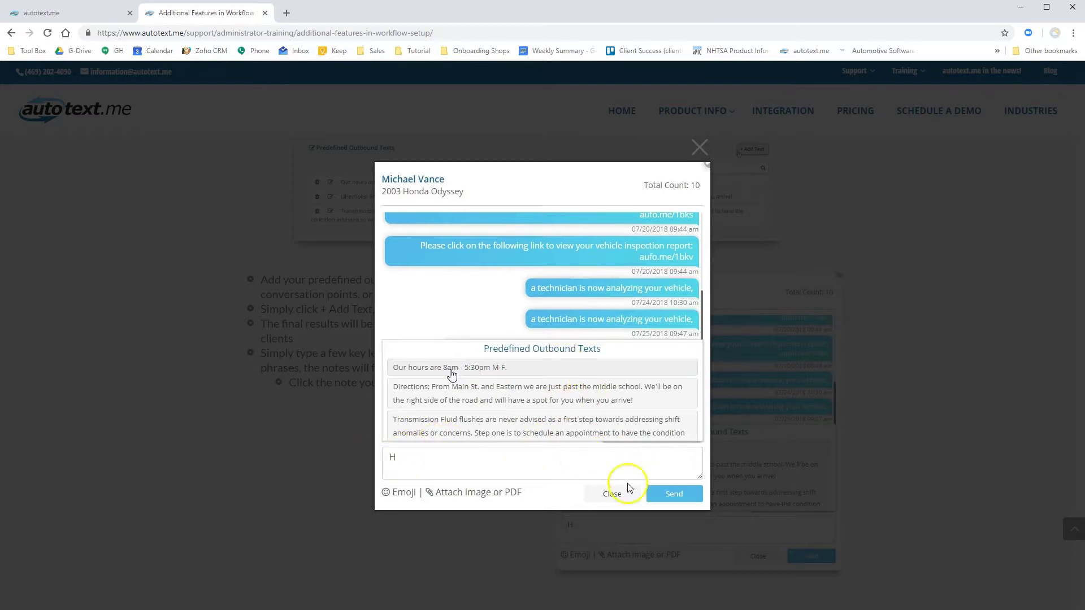
pyautogui.click(699, 147)
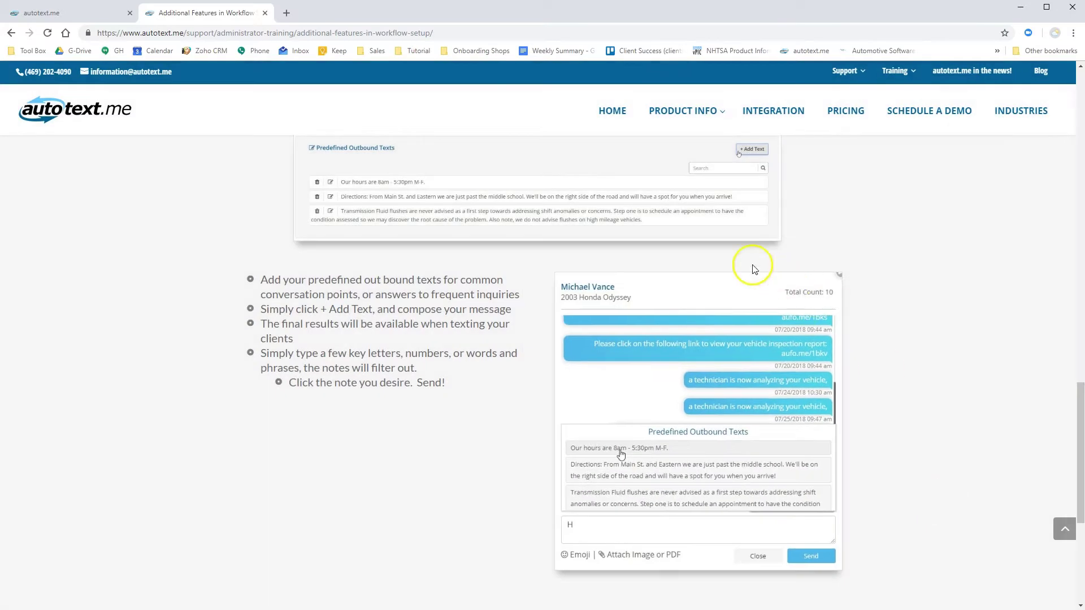
# Open the 2015 Audi A6's digital vehicle inspection from the shop's active customers and view the available inspection sheets.
pyautogui.scroll(-5, 515, 285)
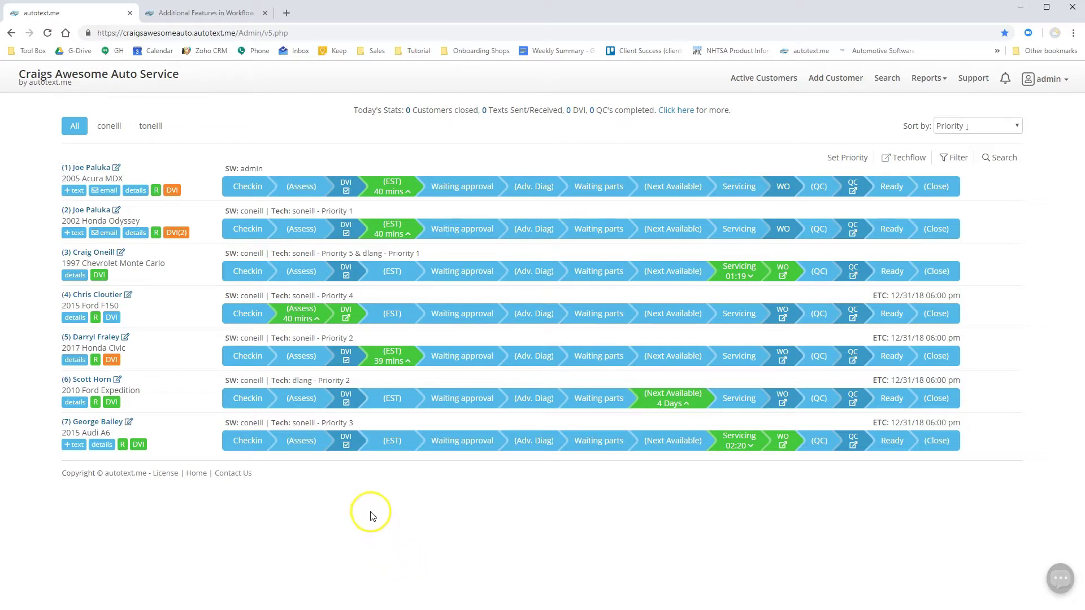
pyautogui.click(347, 446)
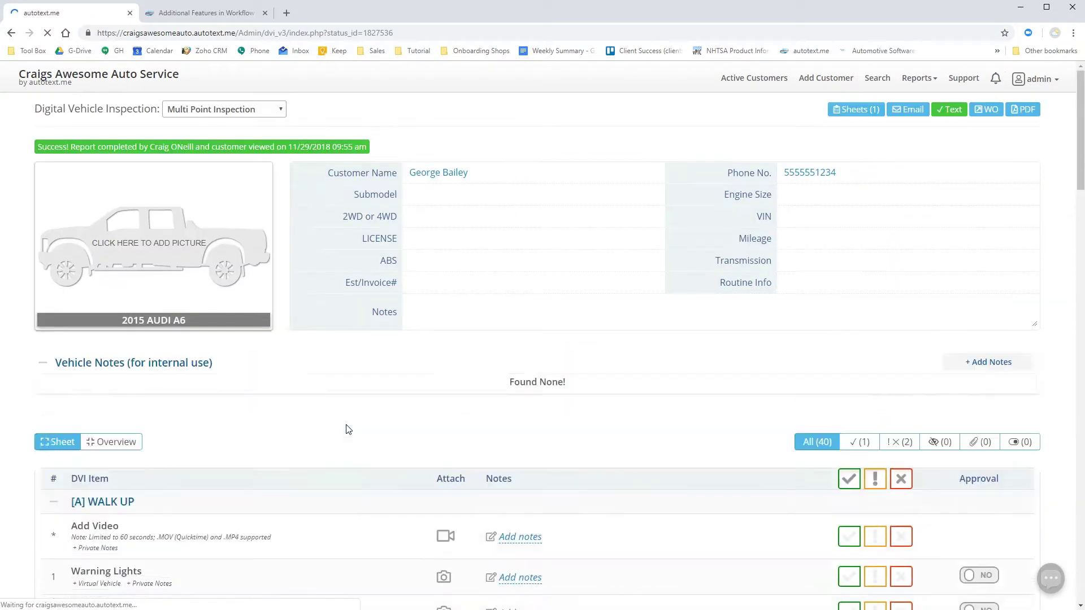
pyautogui.click(279, 110)
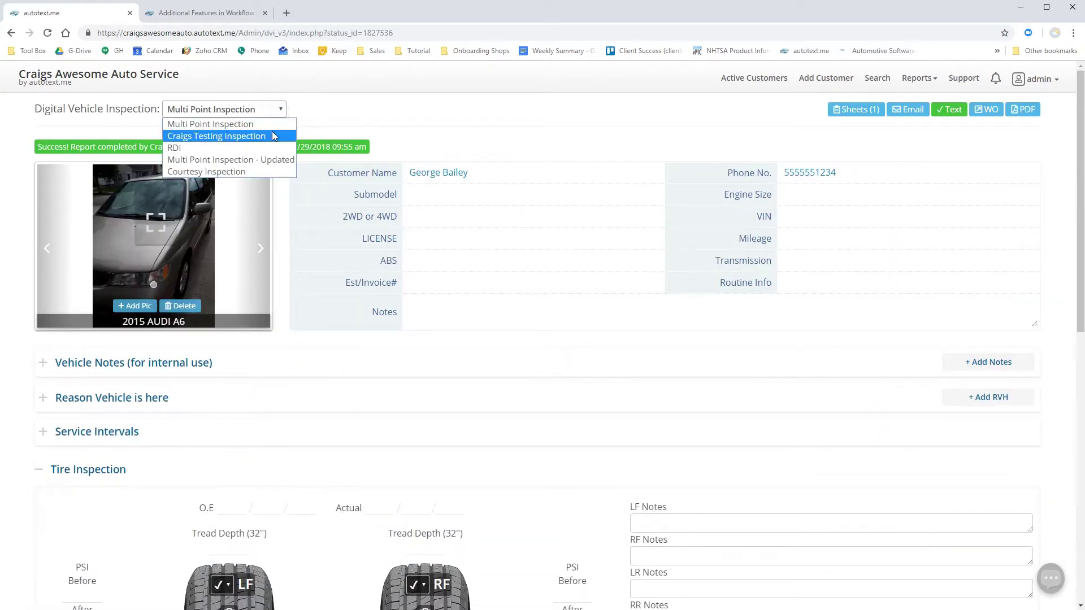
pyautogui.click(336, 102)
# Review the inspection's DVI item categories and expand the Walk Up category to view its items.
pyautogui.scroll(-9, 378, 203)
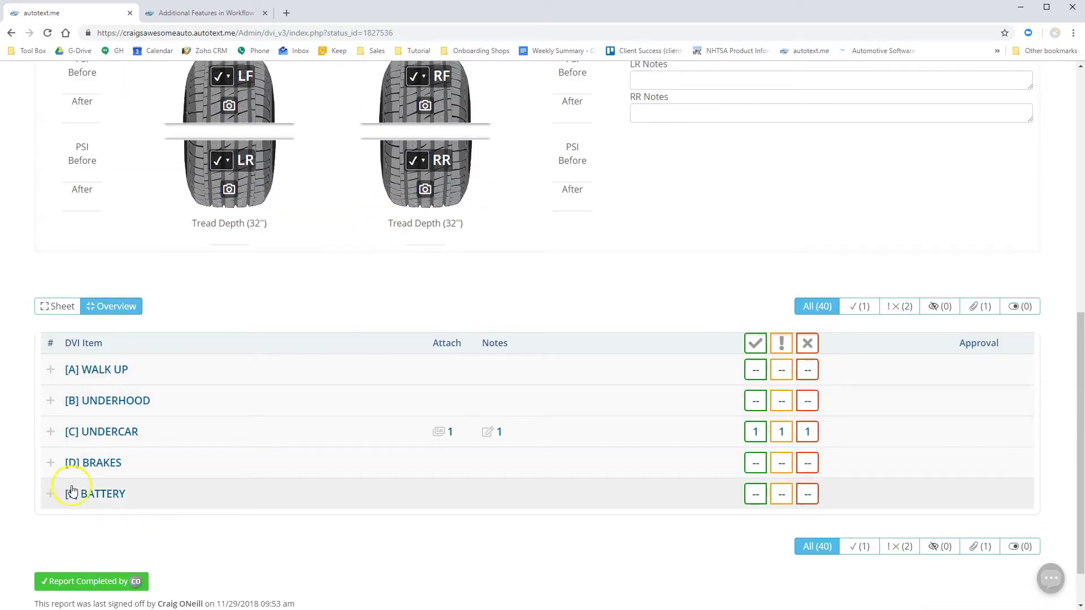
pyautogui.click(222, 375)
pyautogui.scroll(-2, 223, 378)
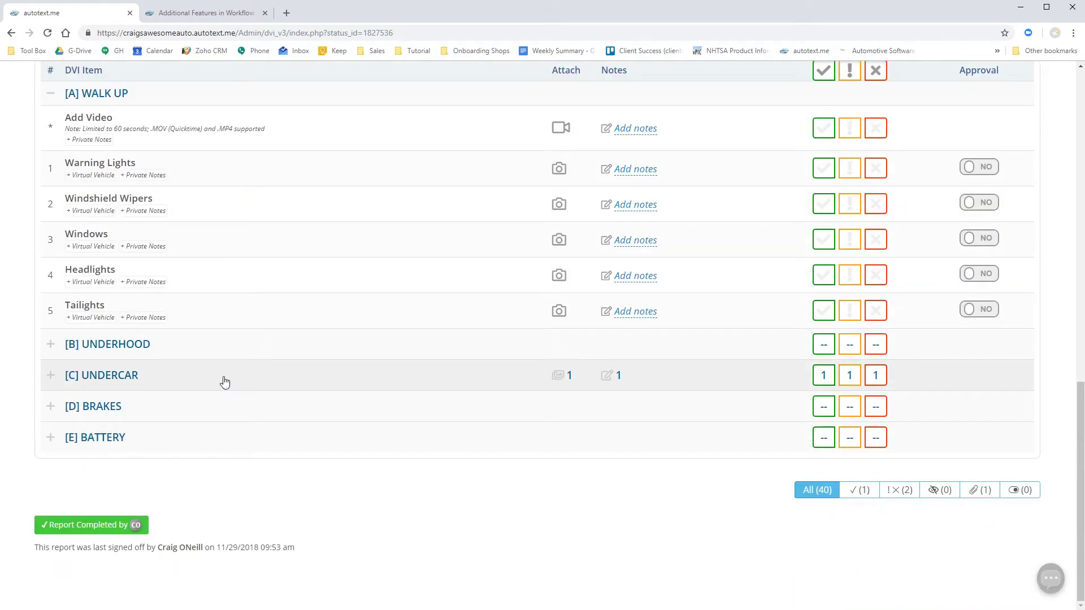
pyautogui.scroll(3, 709, 249)
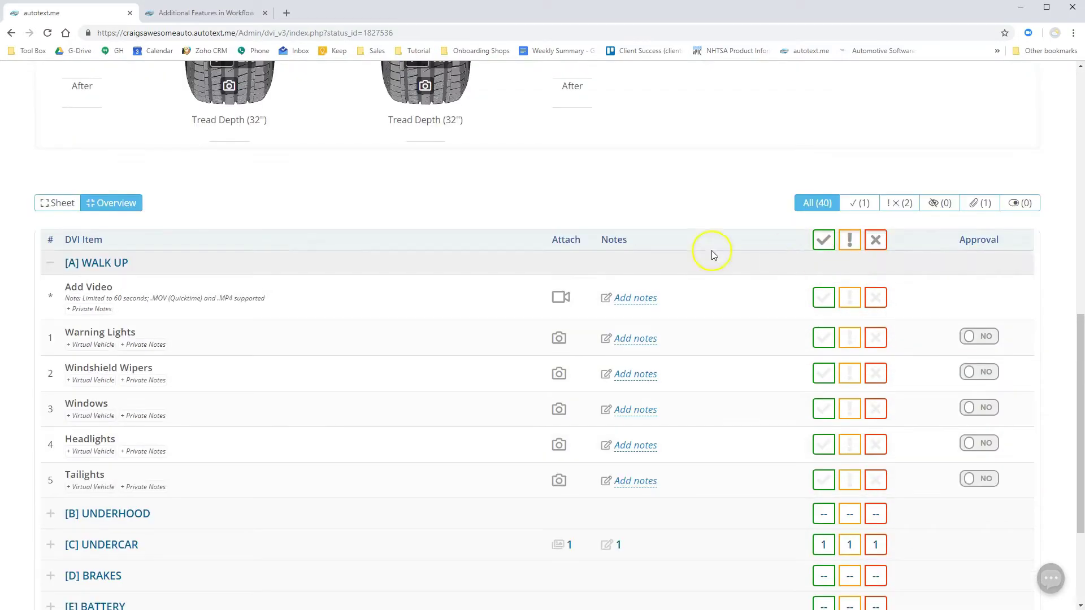
# Open DVI Sheets Setup from the admin account options.
pyautogui.moveTo(1075, 453); pyautogui.dragTo(1058, 150)
pyautogui.click(1045, 79)
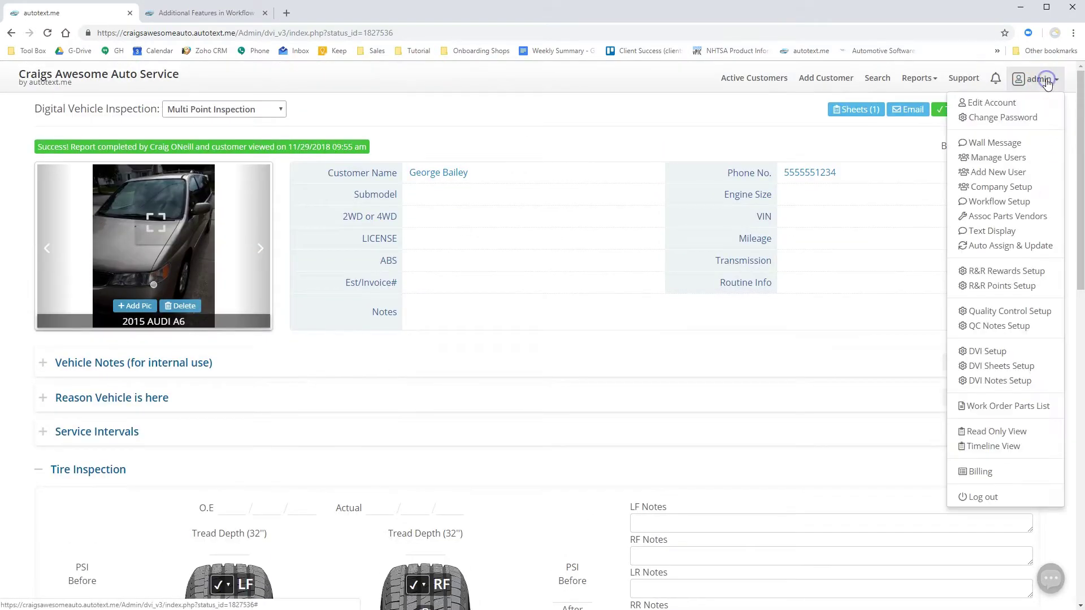
pyautogui.click(1022, 373)
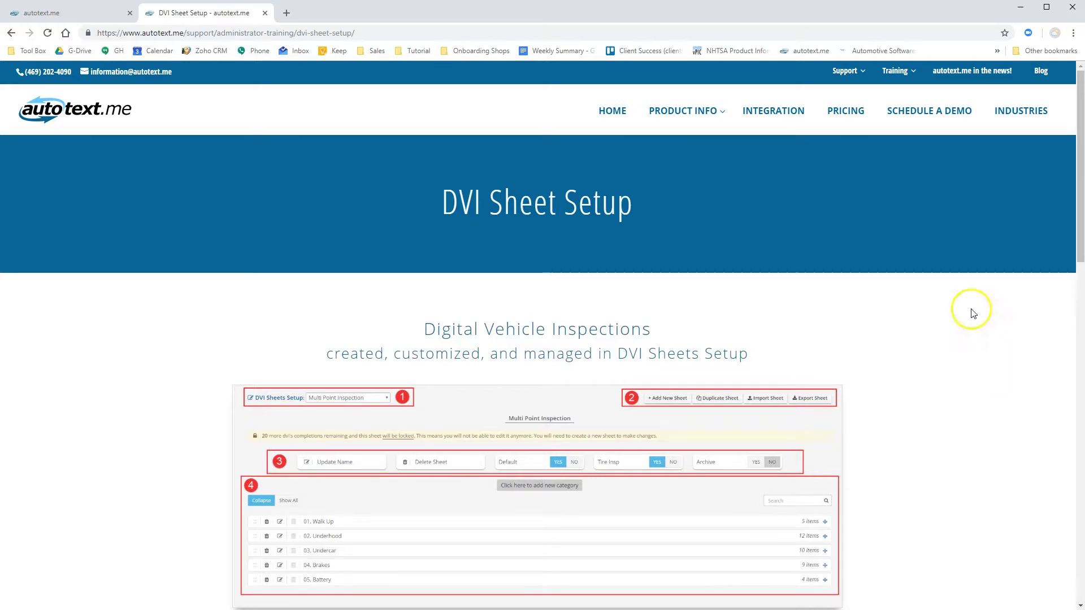
# Review the page layout section of the DVI Sheet Setup training article and enlarge its numbered DVI Sheets Setup image.
pyautogui.scroll(-3, 574, 313)
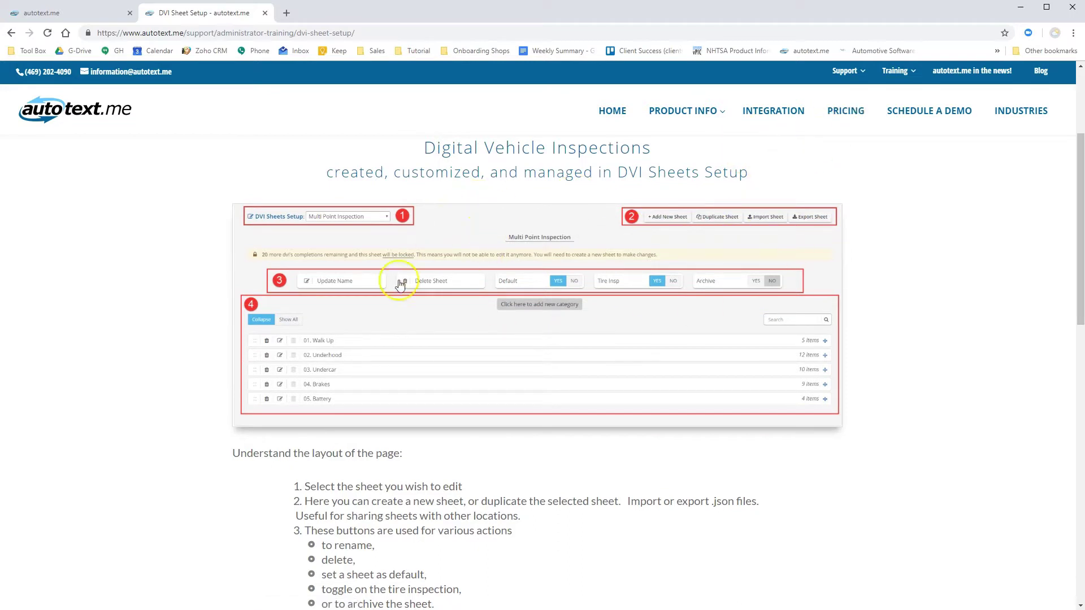
pyautogui.click(375, 326)
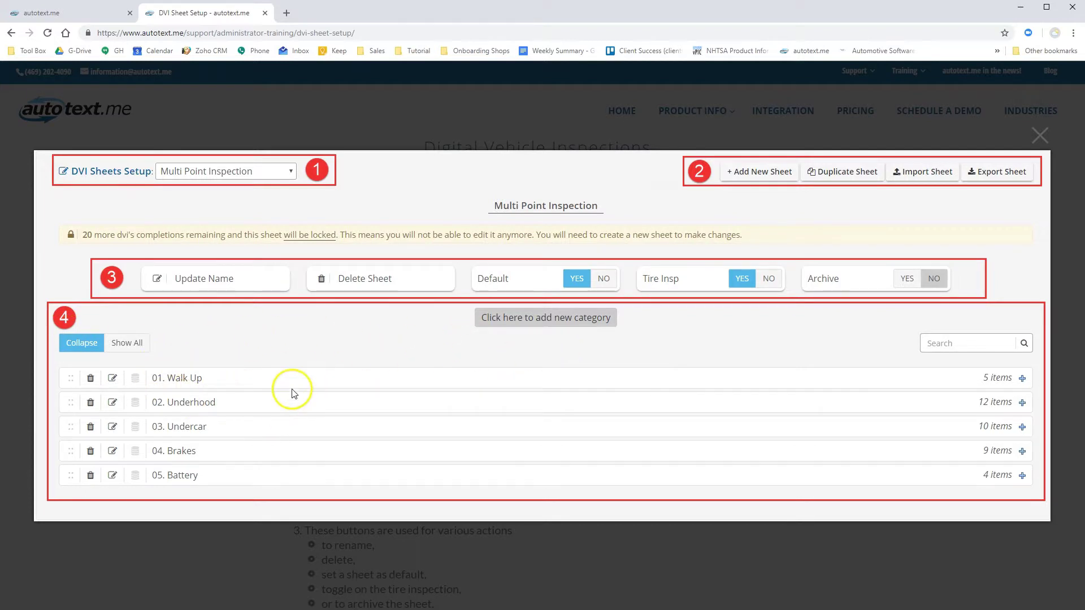
# Close the enlarged image and read the DVI Sheet Setup article's page layout list down to its video walk-through section.
pyautogui.click(1040, 136)
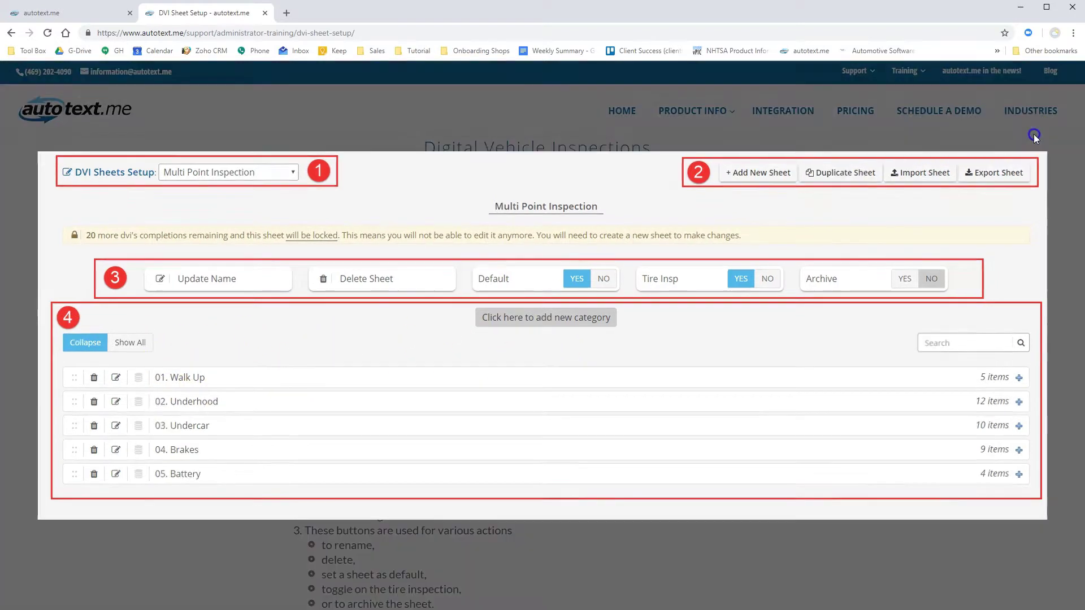
pyautogui.scroll(-7, 404, 335)
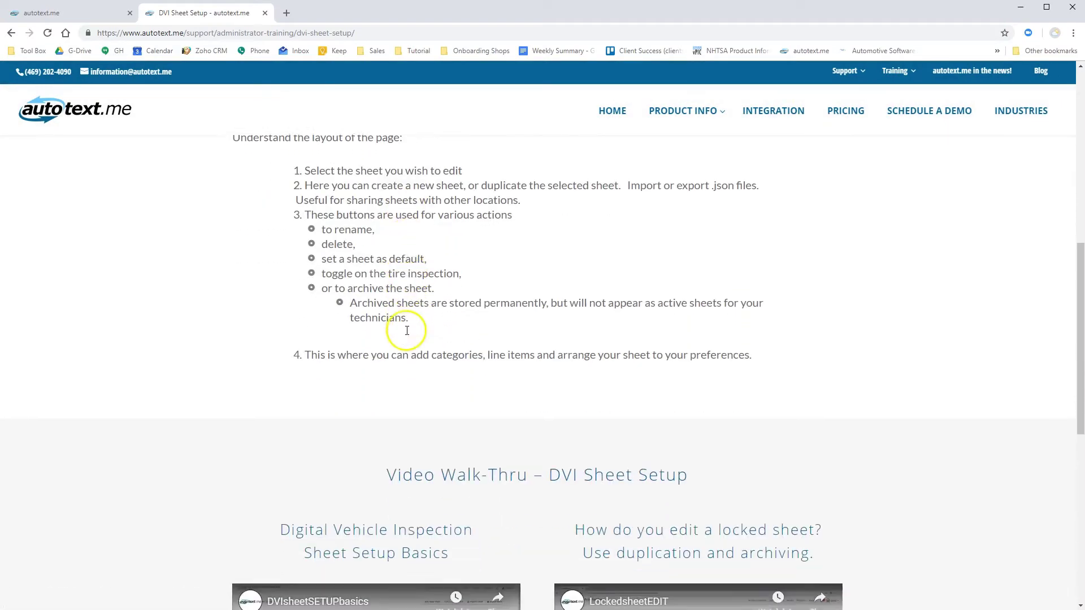
pyautogui.scroll(-4, 404, 335)
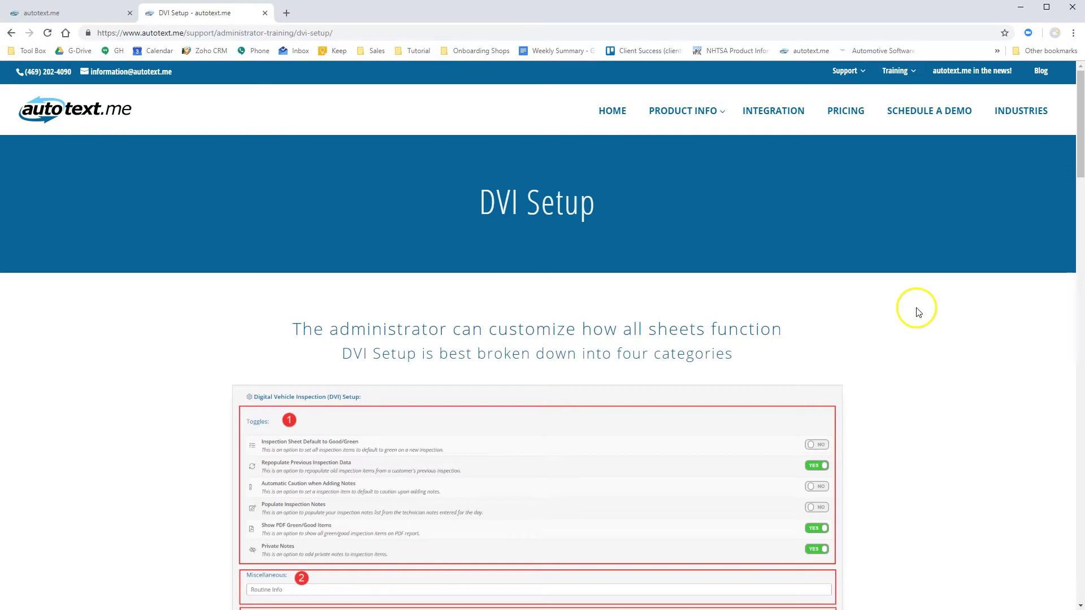
# View the DVI Setup training article and enlarge its numbered image of the Digital Vehicle Inspection setup options.
pyautogui.scroll(-3, 743, 259)
pyautogui.click(537, 283)
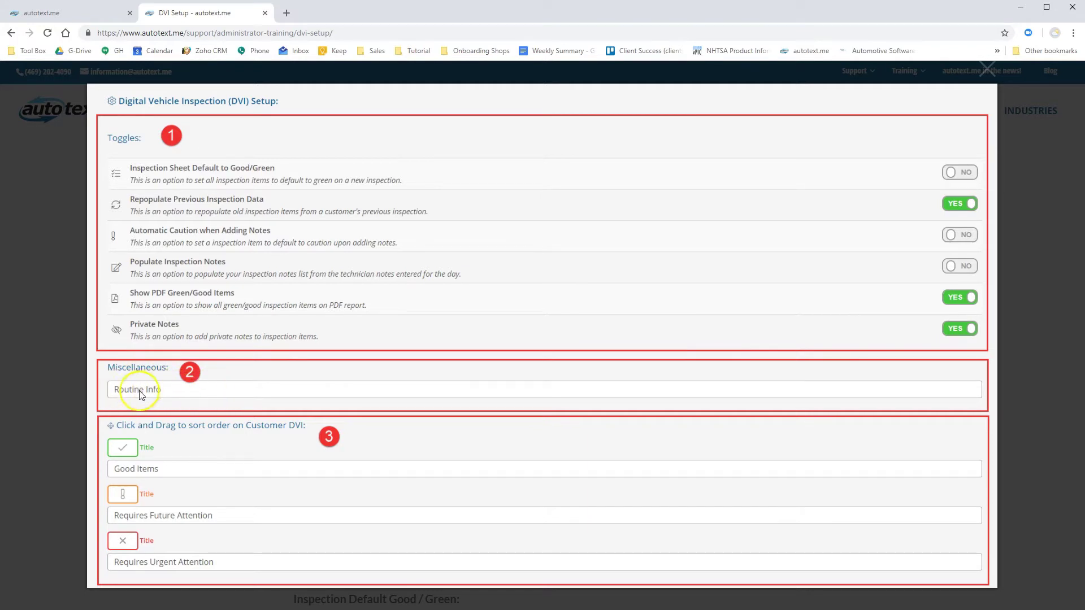
# In the shop's active customers, open the 2005 Acura MDX's digital vehicle inspection and examine its Routine Info field.
pyautogui.click(96, 13)
pyautogui.click(81, 79)
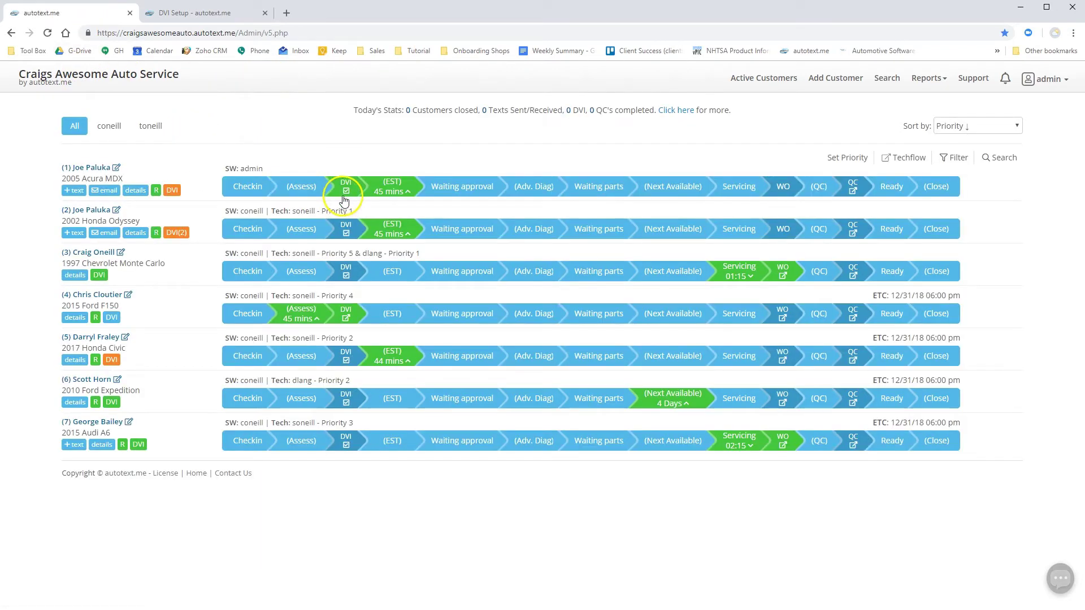
pyautogui.click(345, 192)
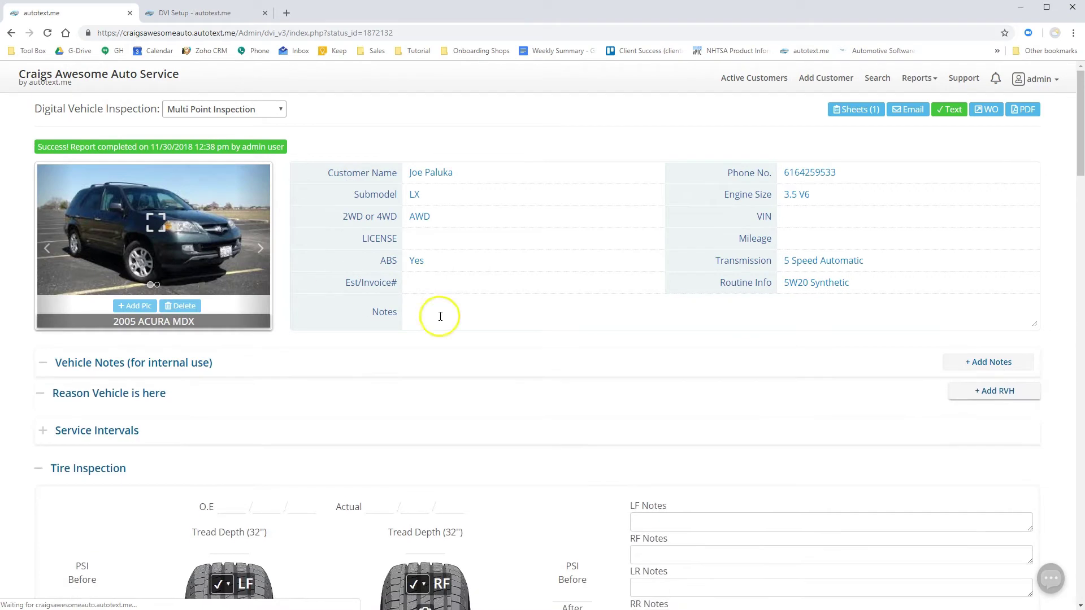
pyautogui.moveTo(719, 283); pyautogui.dragTo(819, 279)
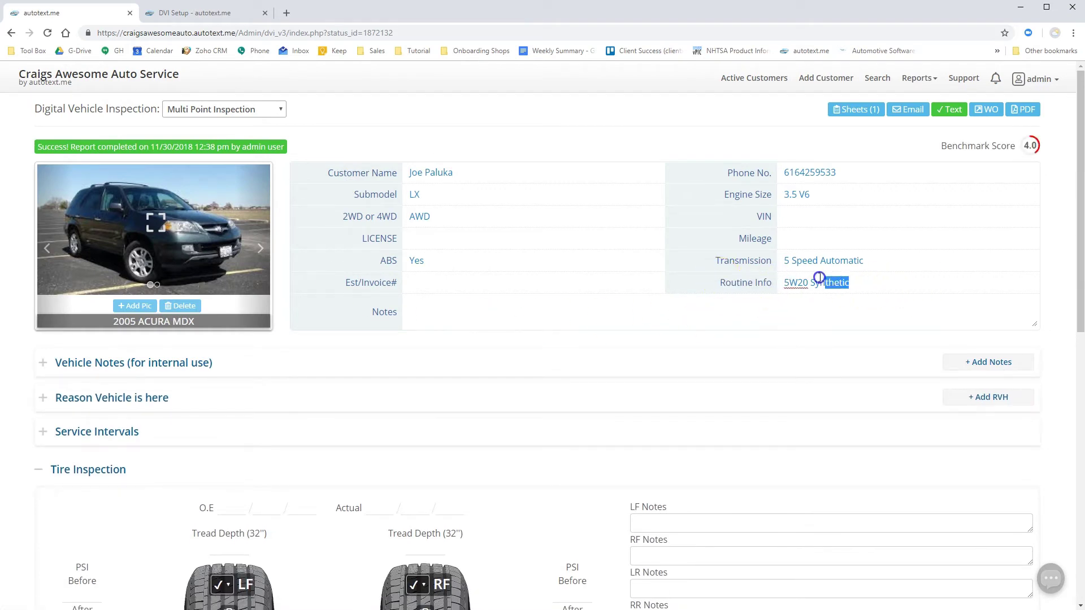
pyautogui.click(856, 324)
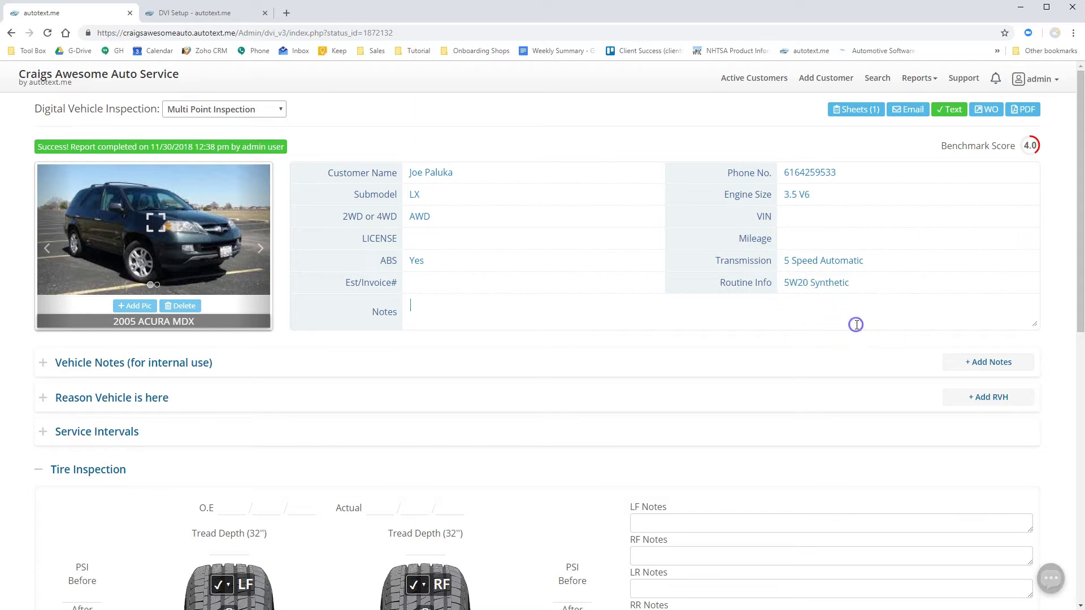
# Return to the DVI Setup article, close the enlarged image and read through its toggles, Miscellaneous Text Field, result order and benchmark sections.
pyautogui.click(179, 24)
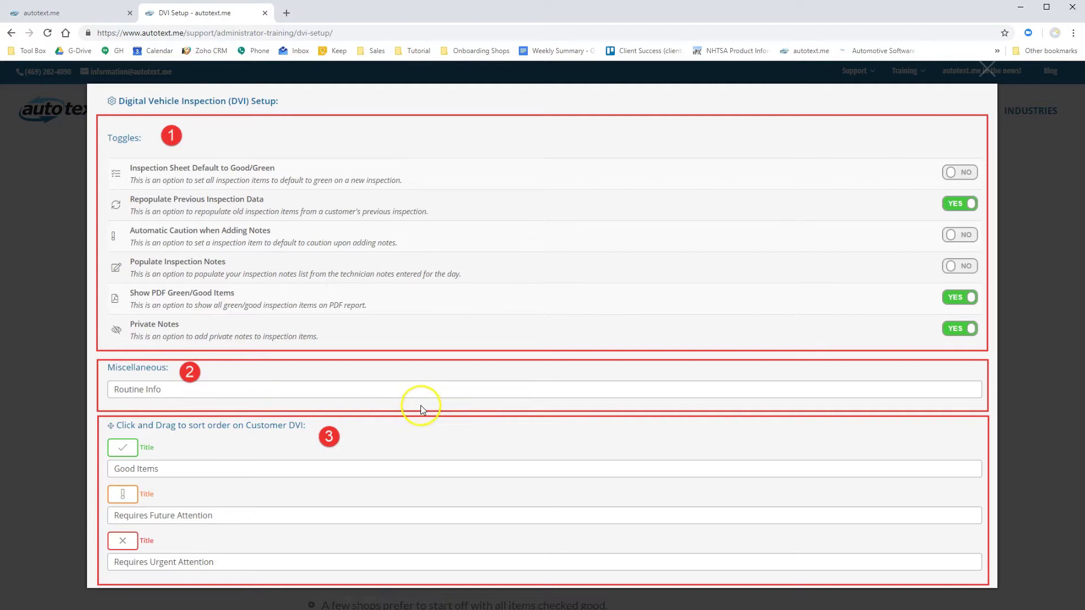
pyautogui.click(1015, 348)
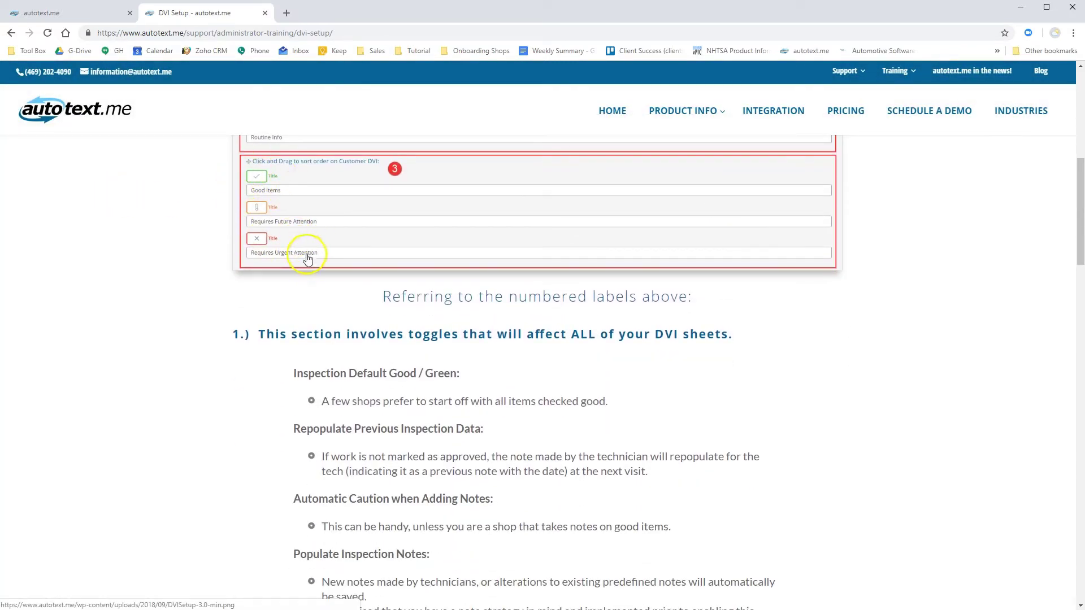
pyautogui.scroll(-2, 440, 251)
pyautogui.scroll(-10, 454, 260)
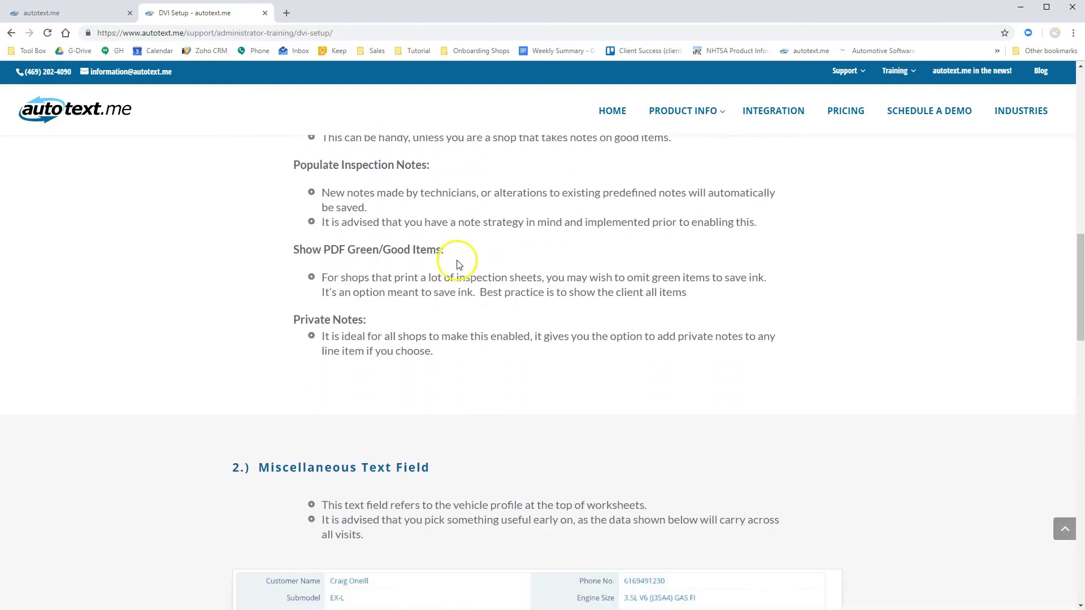
pyautogui.scroll(-1, 458, 265)
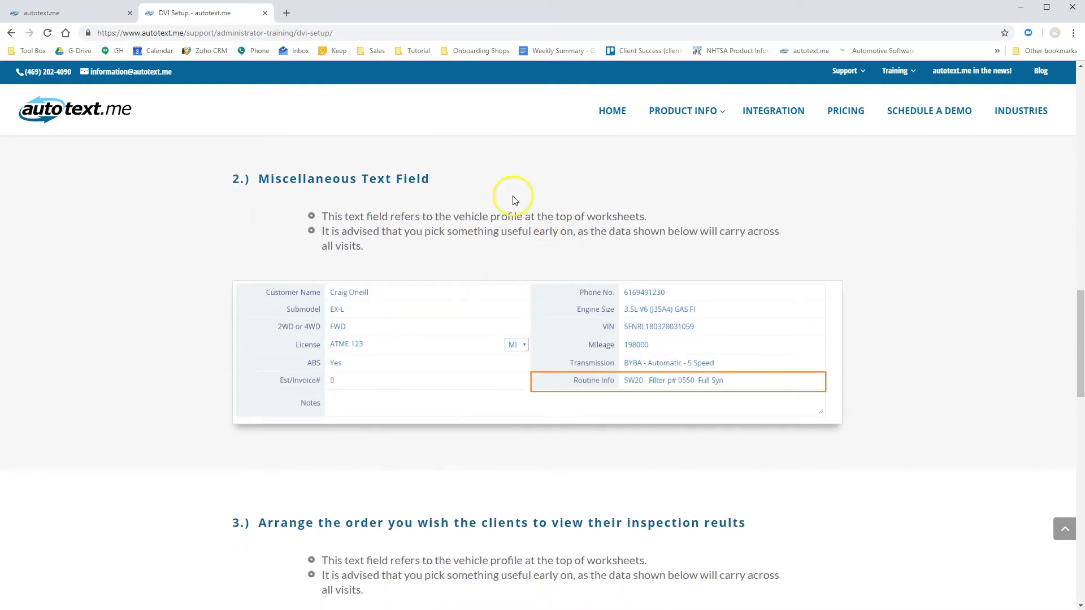
pyautogui.scroll(-3, 644, 310)
pyautogui.scroll(-5, 631, 309)
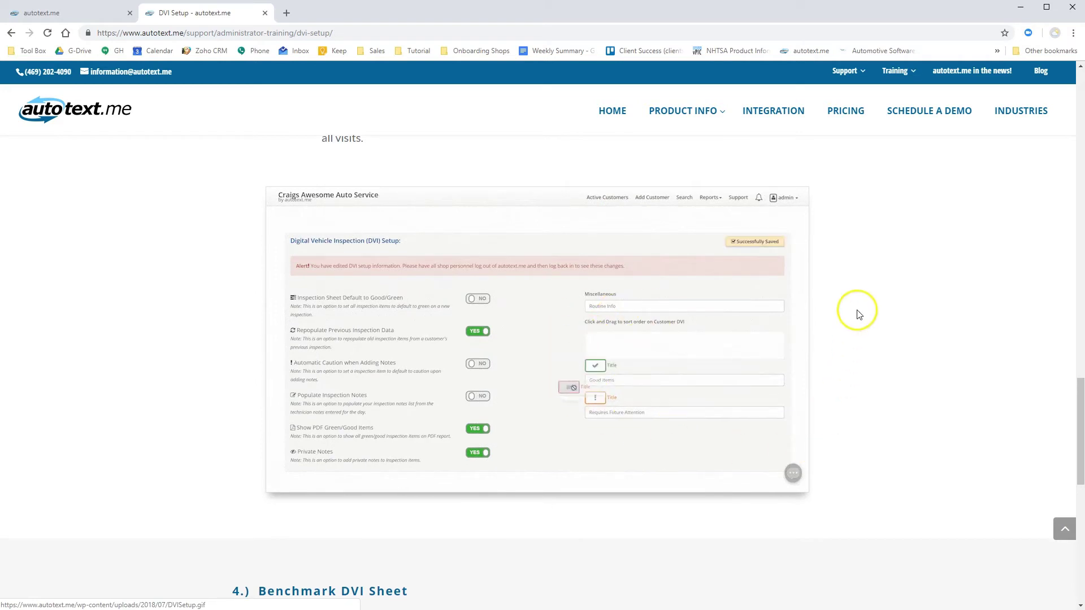
pyautogui.scroll(-8, 856, 313)
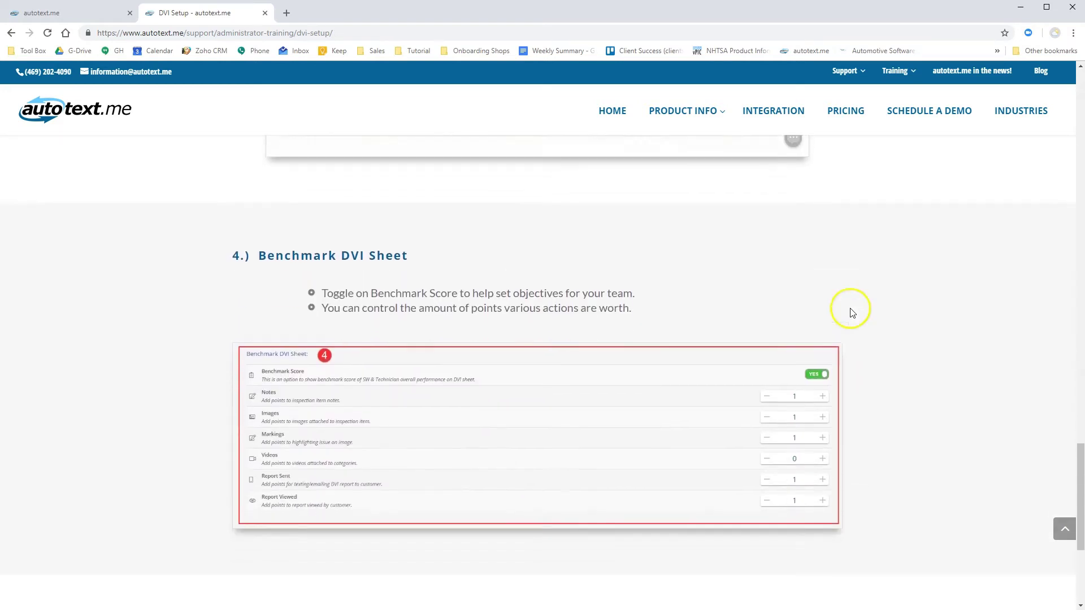
# Enlarge the Benchmark DVI Sheet image in section 4 to examine the point settings, and close it.
pyautogui.scroll(1, 843, 310)
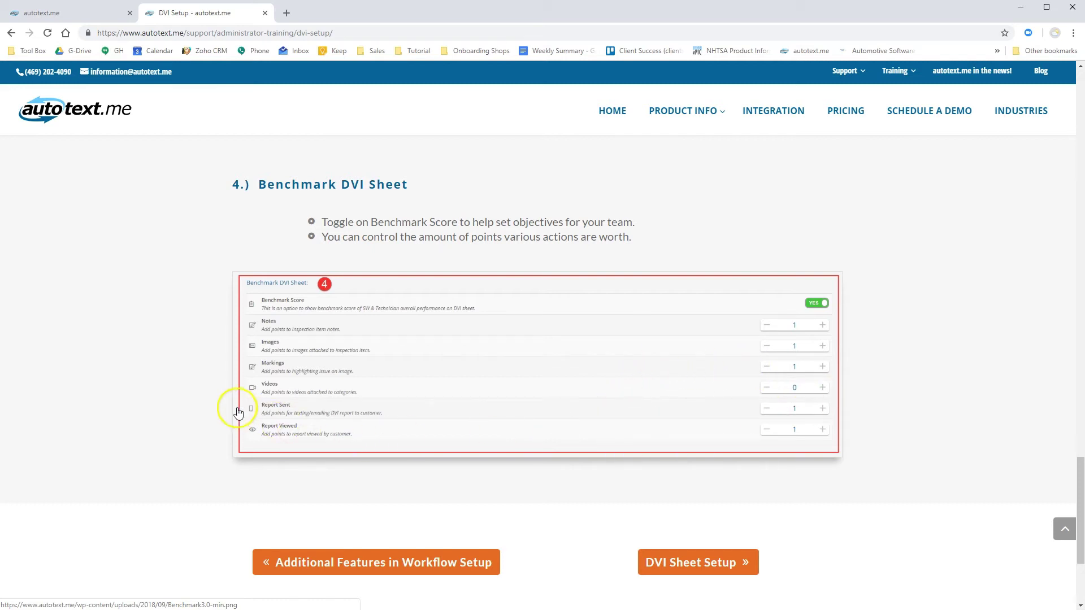
pyautogui.click(339, 411)
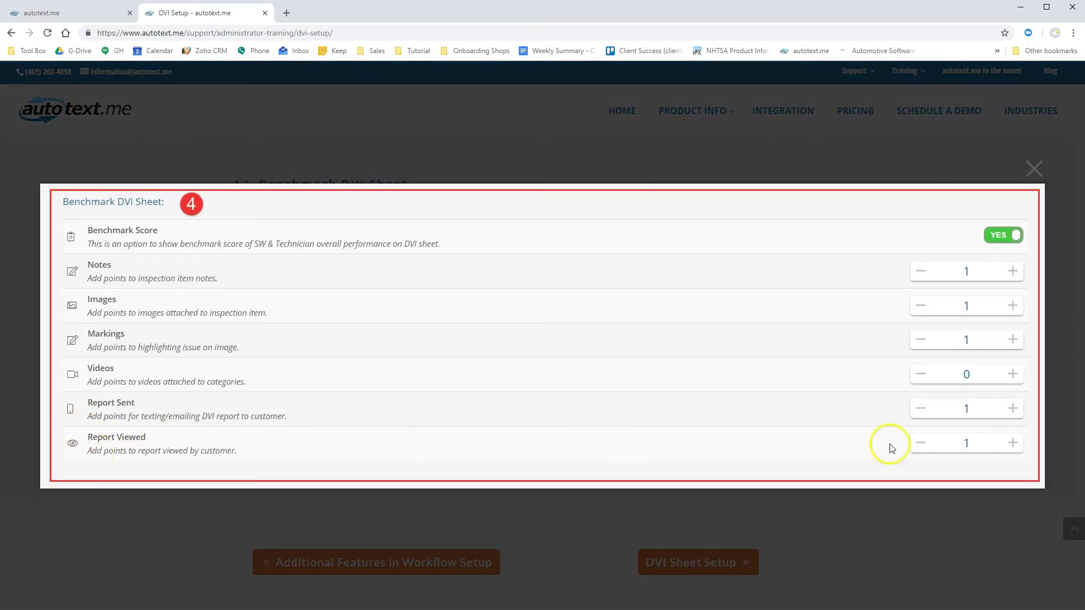
pyautogui.click(1035, 169)
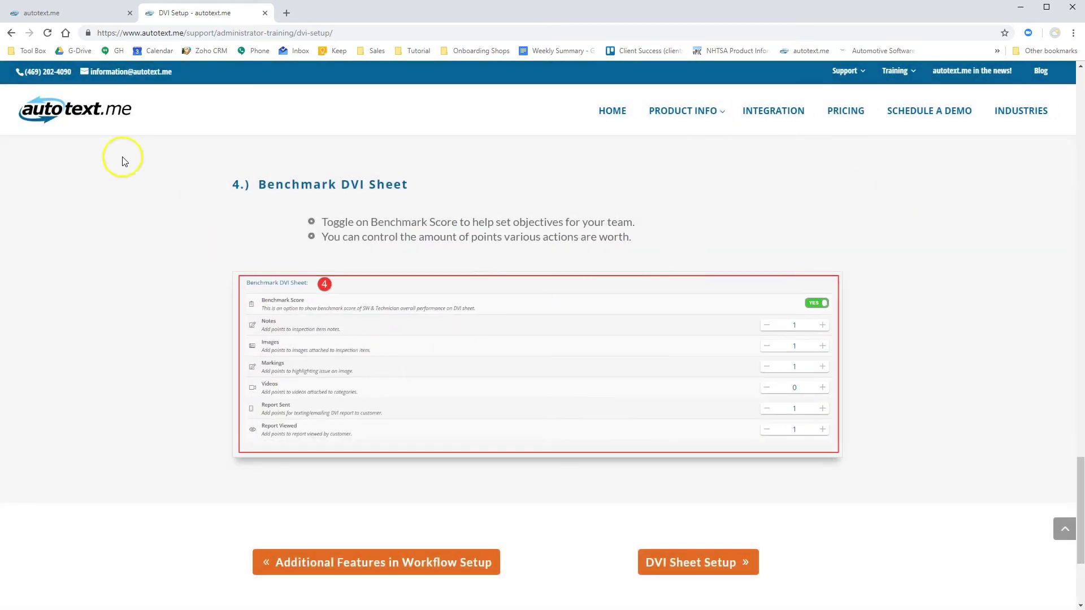
# Open the What are DVI Notes? training article and read about the two note formats and Global Notes.
pyautogui.hotkey('alt', 'Left')
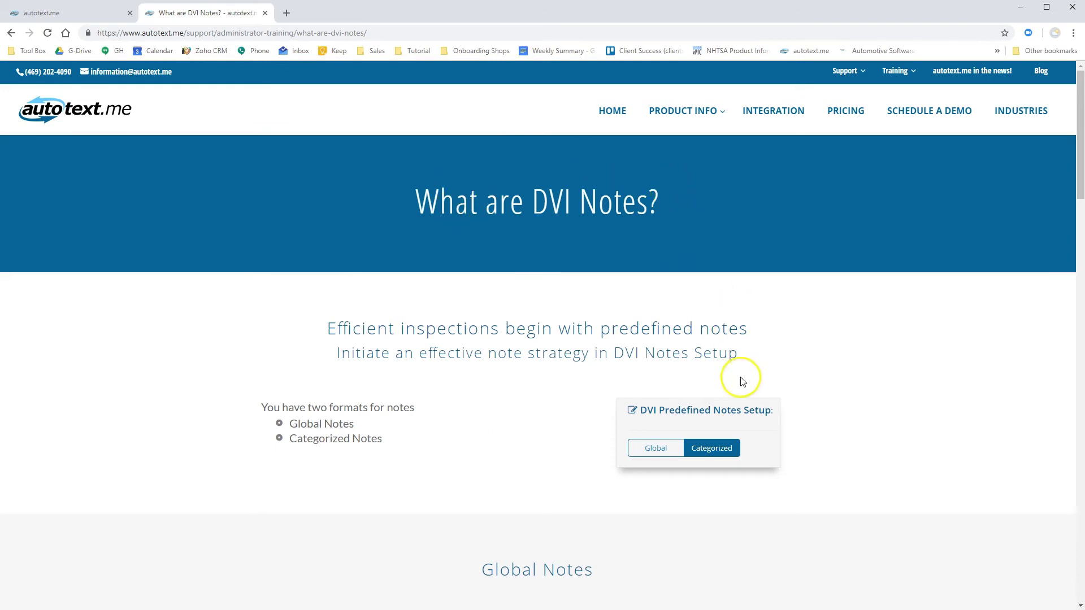
pyautogui.scroll(-2, 742, 382)
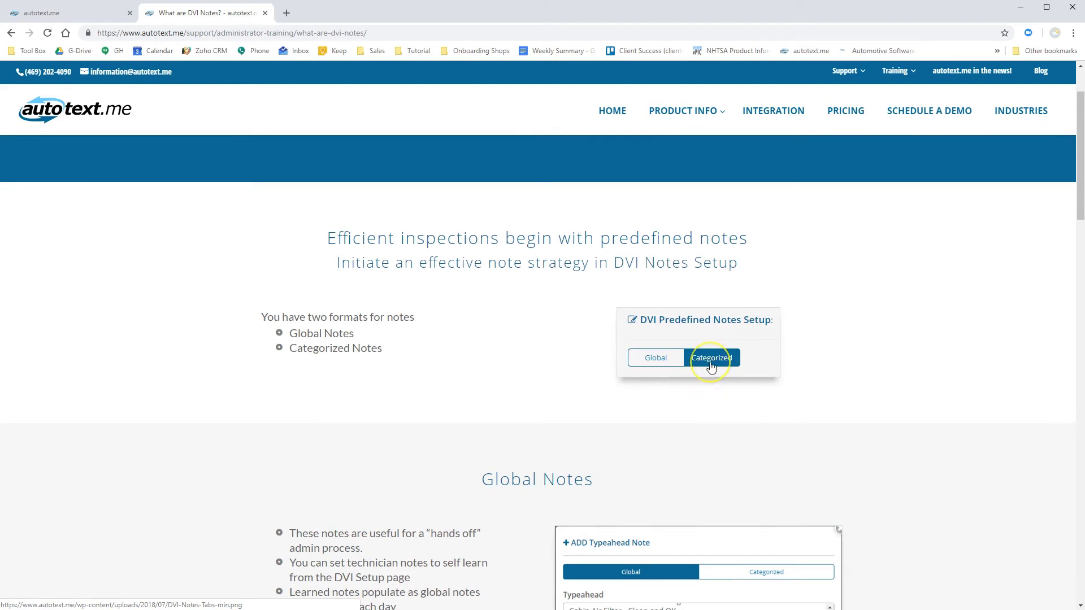
pyautogui.scroll(-5, 711, 367)
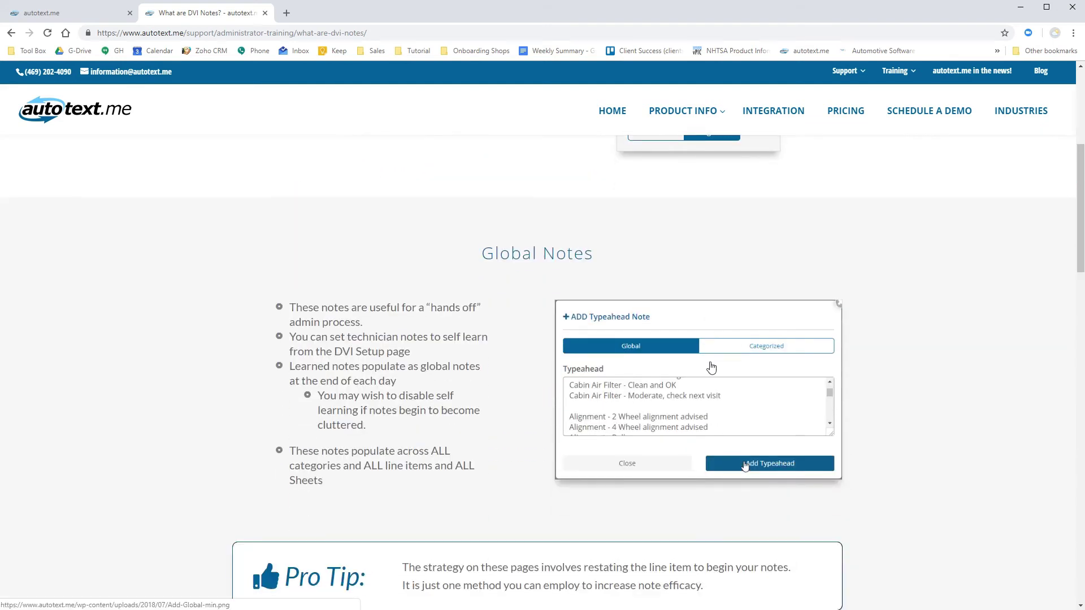
# In the inspection's Undercar category, save the predefined note "Tie Rods - Rusty, cannot adjust" for Tie Rods and mark the item as caution.
pyautogui.click(94, 12)
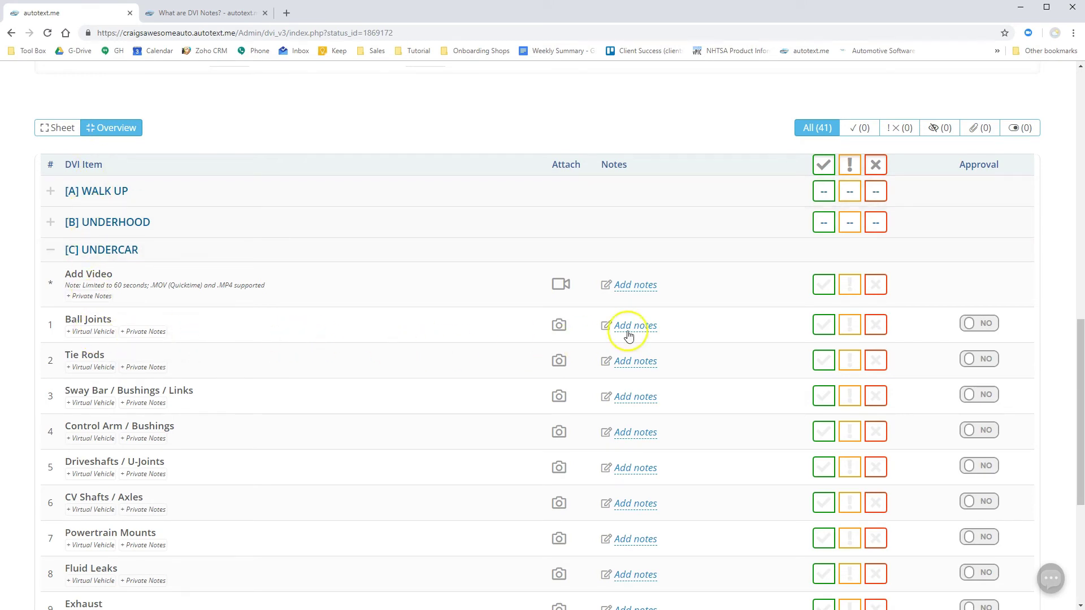
pyautogui.click(650, 366)
pyautogui.write('tie')
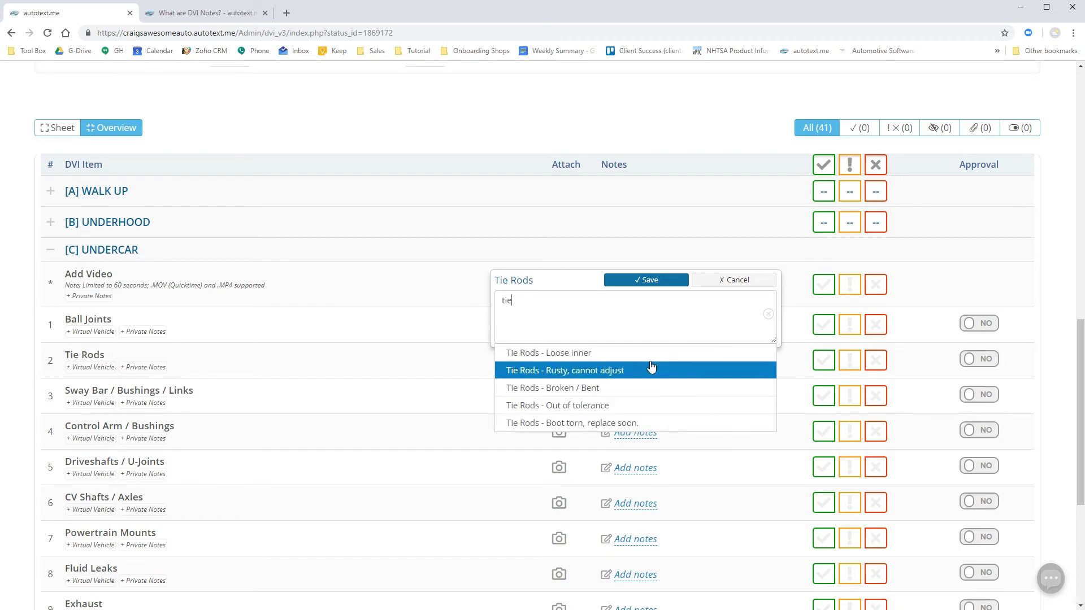
pyautogui.click(598, 406)
pyautogui.click(605, 370)
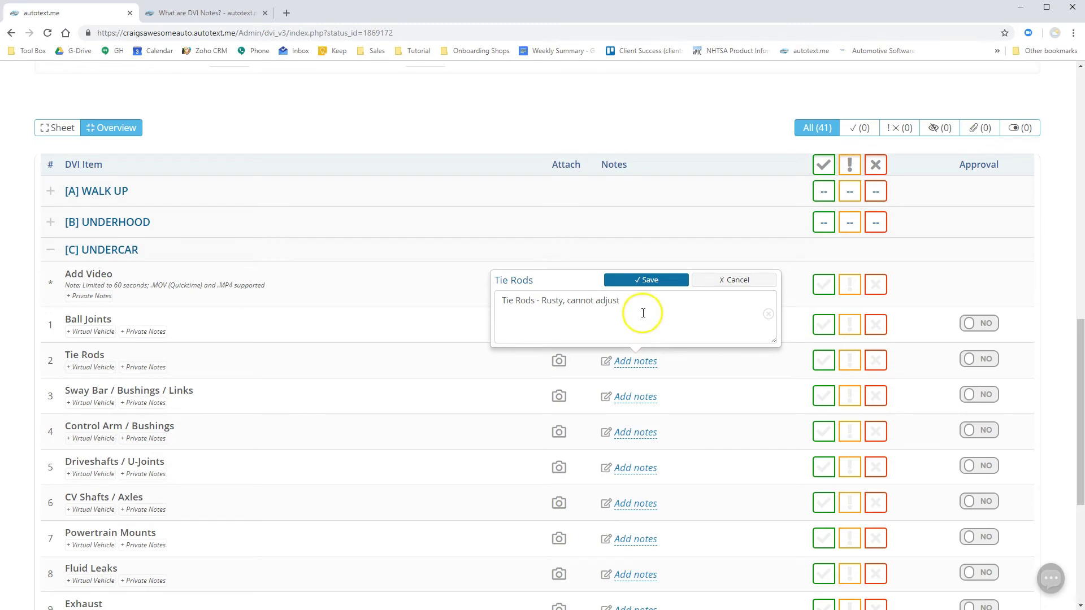
pyautogui.click(639, 280)
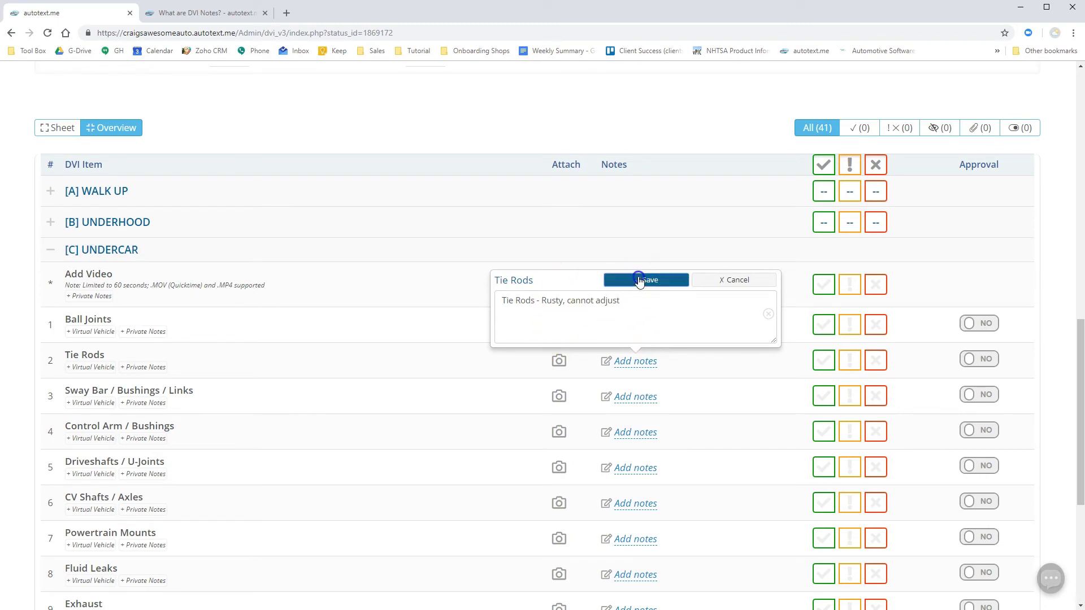
pyautogui.click(872, 361)
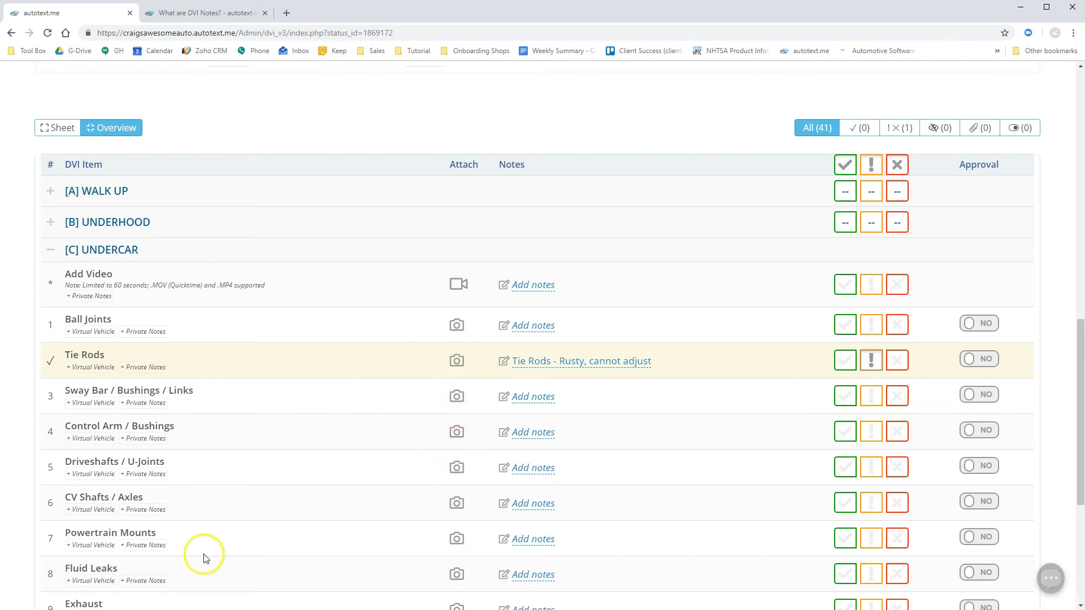
# Open the shop account's Support page, view the Adding Users request form under General Support and return to the General Support topics.
pyautogui.hotkey('ctrl', 'Tab')
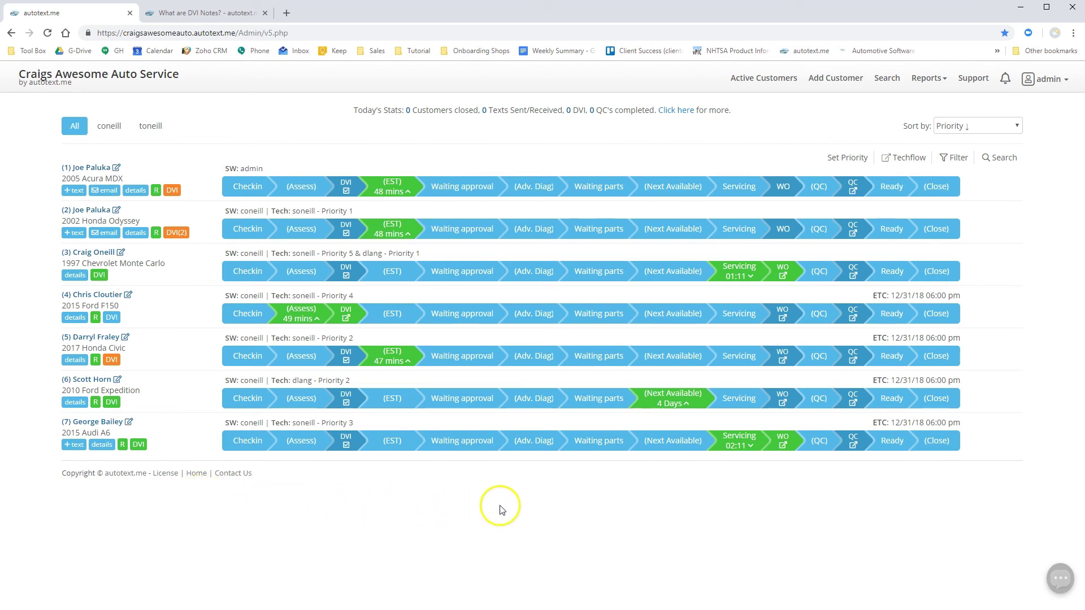
pyautogui.click(979, 81)
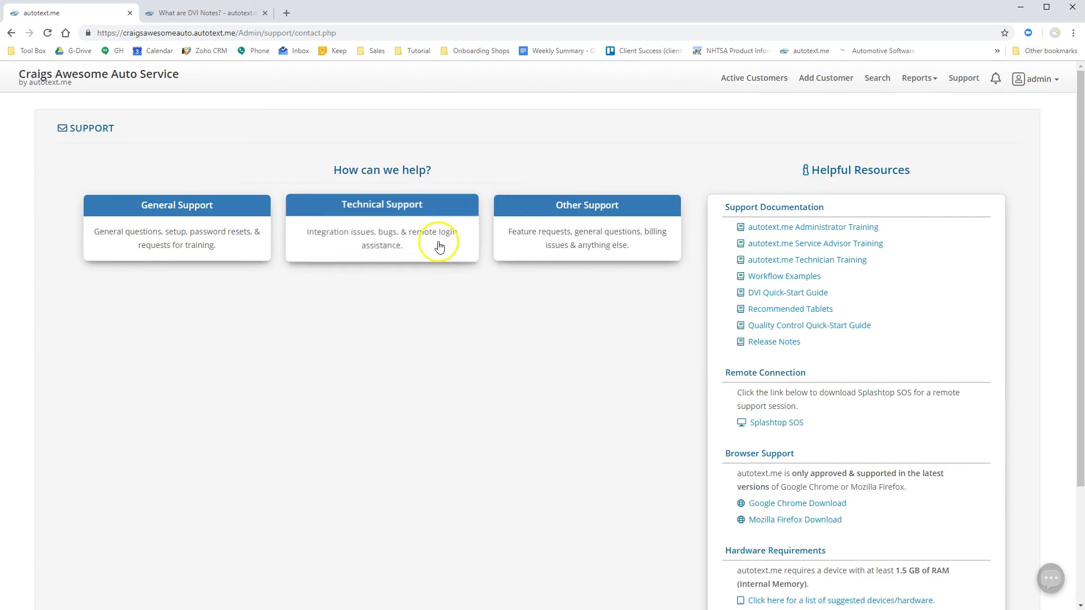
pyautogui.click(223, 219)
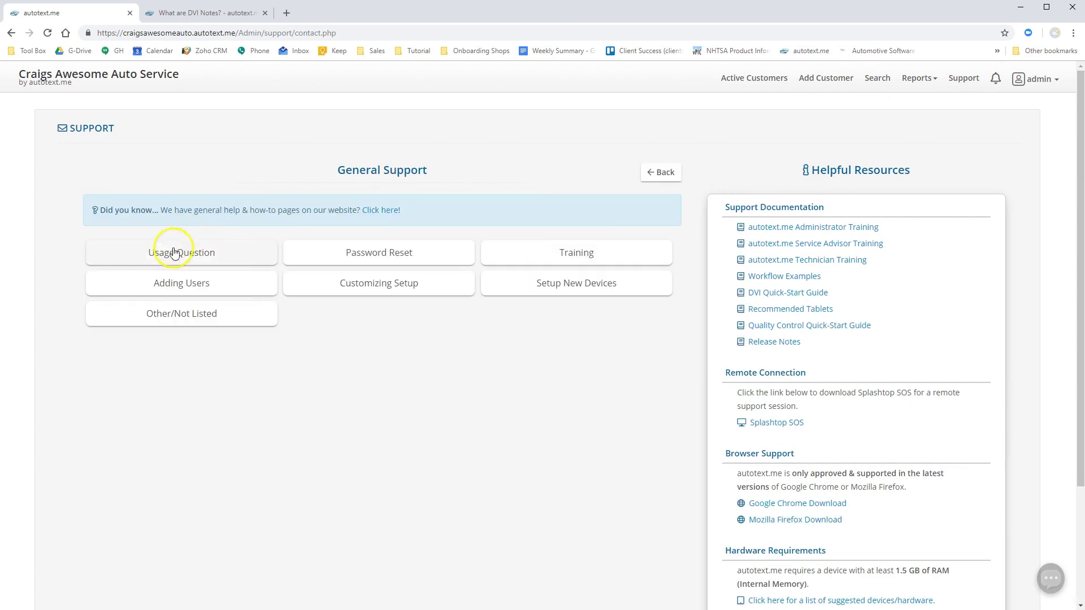
pyautogui.click(208, 284)
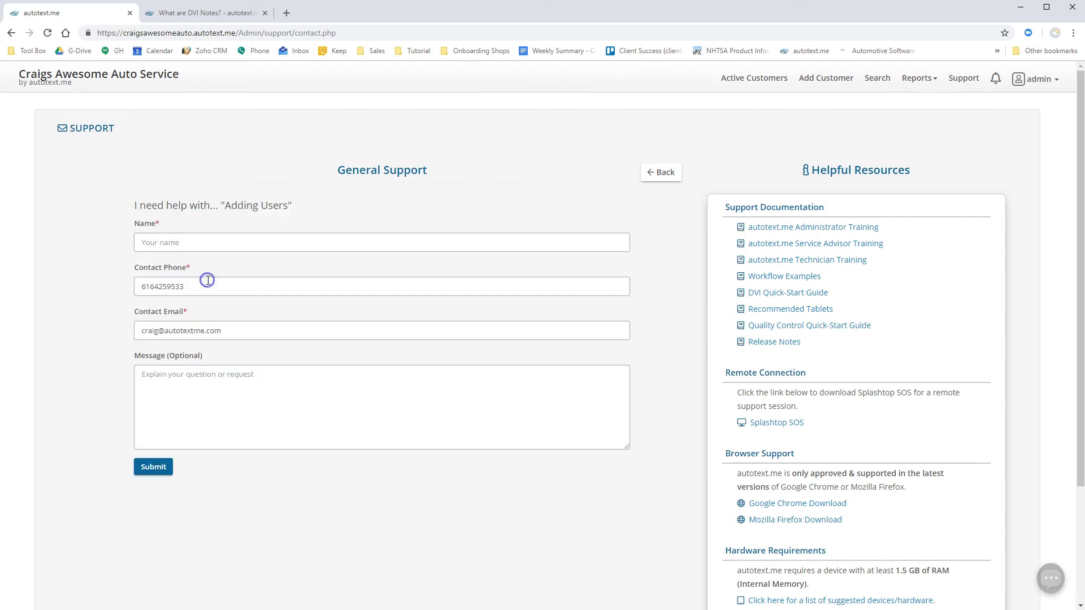
pyautogui.click(233, 388)
pyautogui.click(660, 172)
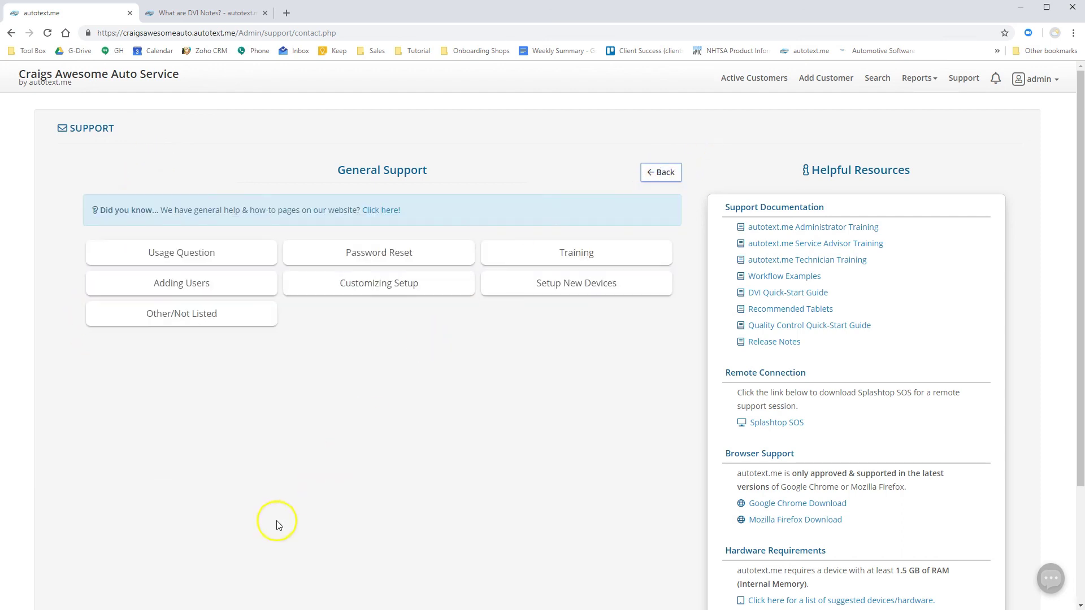